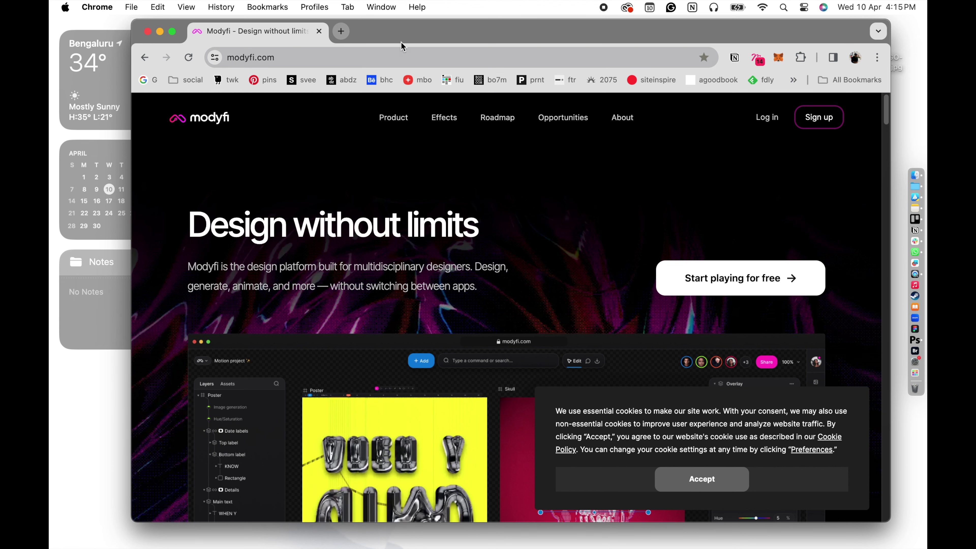
Reposition and widen the browser window, and open the login page from the Modyfi homepage
{"action": "left_click_drag", "start_coordinate": [365, 30], "coordinate": [311, 26]}
{"action": "left_click_drag", "start_coordinate": [834, 17], "coordinate": [884, 17]}
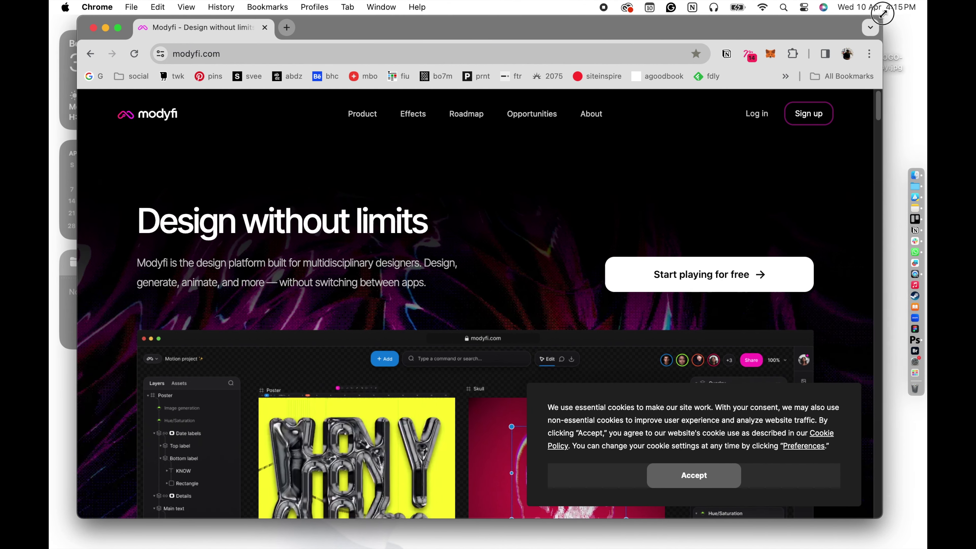
{"action": "left_click", "coordinate": [758, 117]}
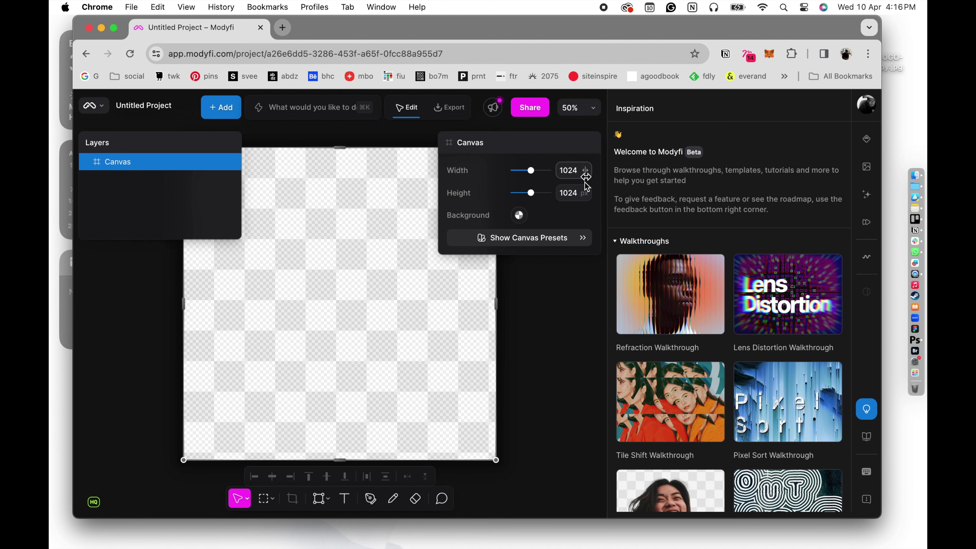
Look through the canvas preset categories, deselect the canvas and view the list of available commands
{"action": "left_click", "coordinate": [531, 245]}
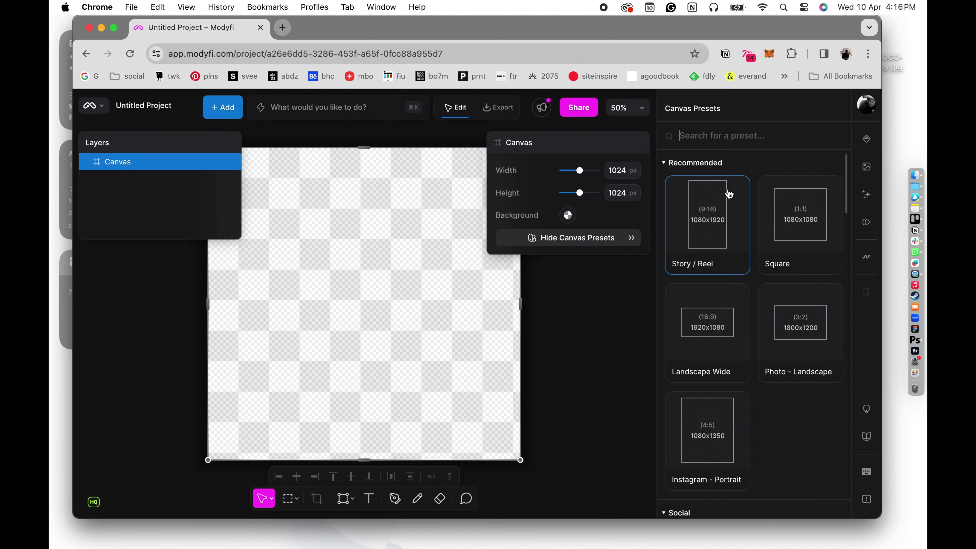
{"action": "left_click", "coordinate": [664, 163]}
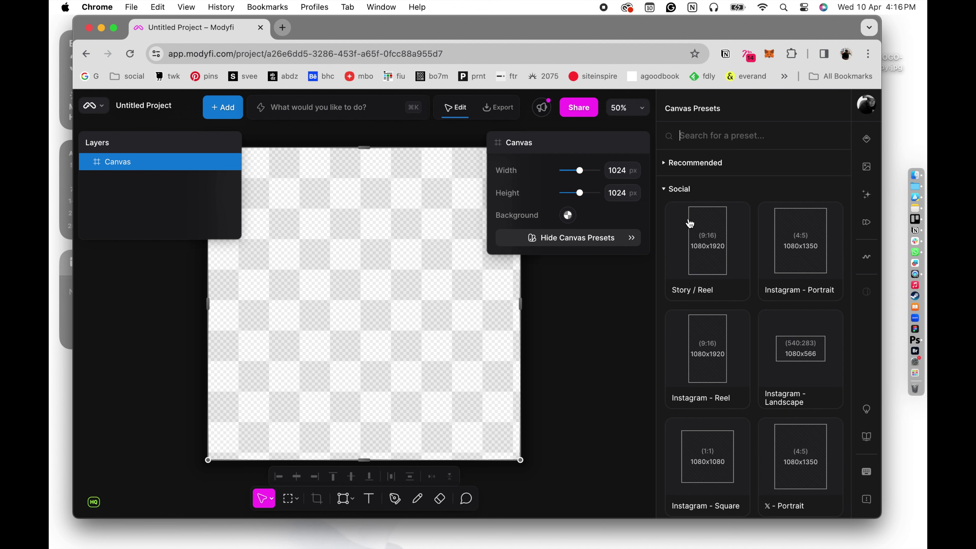
{"action": "left_click", "coordinate": [667, 192]}
{"action": "left_click", "coordinate": [664, 216]}
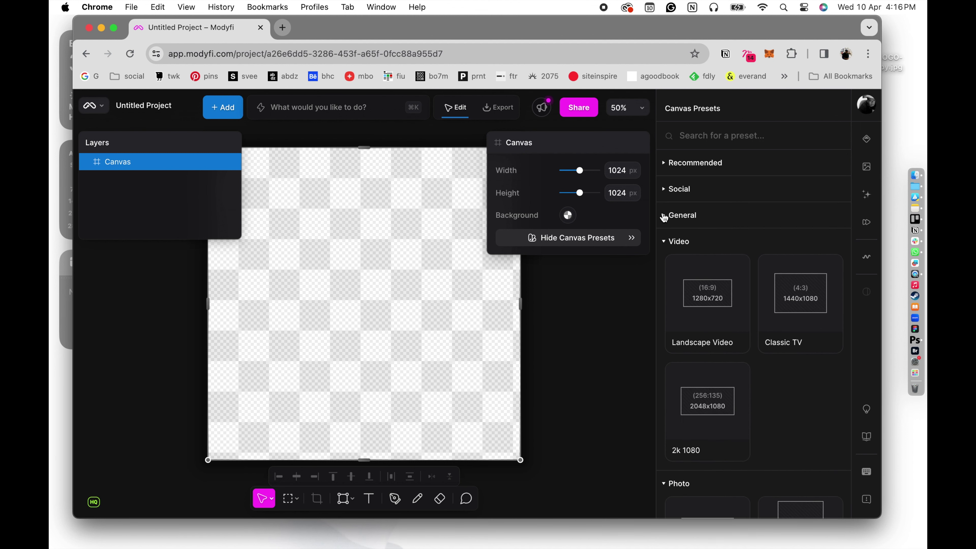
{"action": "left_click", "coordinate": [606, 312]}
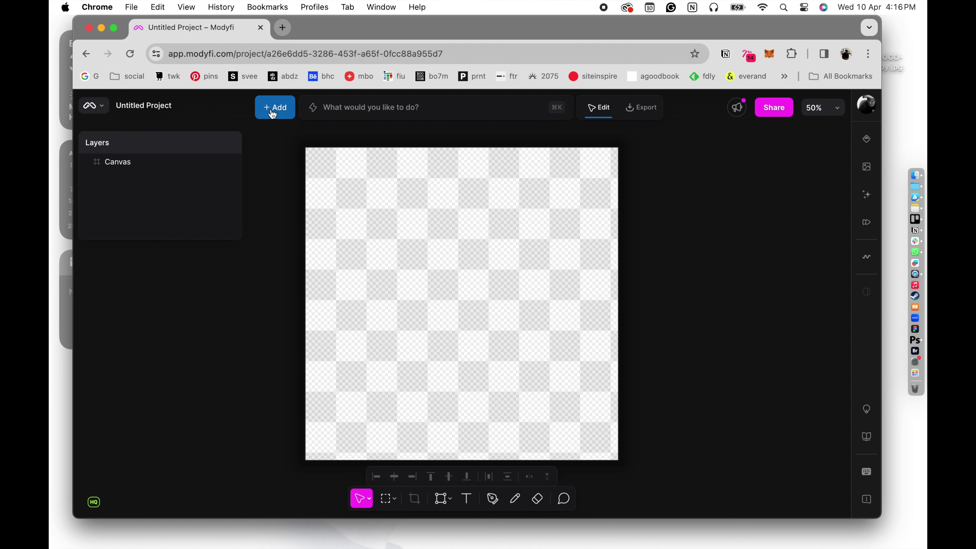
{"action": "left_click", "coordinate": [436, 107]}
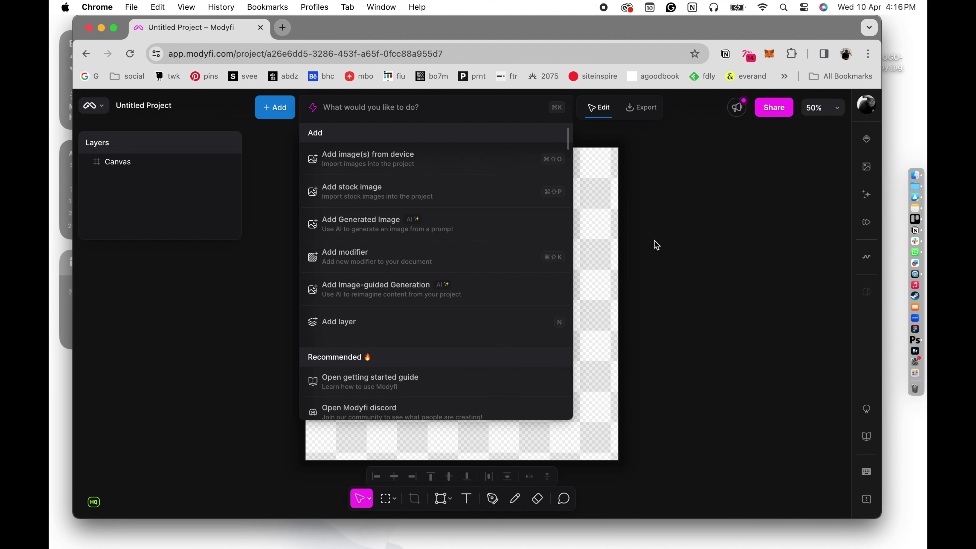
{"action": "left_click", "coordinate": [239, 220]}
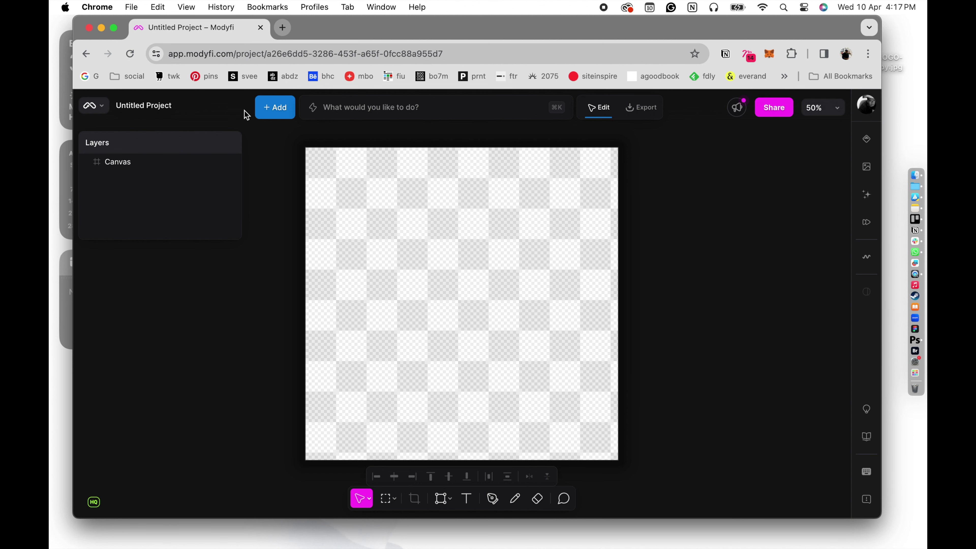
Shift the browser window aside and import the WIZ TOONZ logo JPG from the desktop onto the canvas
{"action": "mouse_move", "coordinate": [614, 17]}
{"action": "left_mouse_down"}
{"action": "mouse_move", "coordinate": [555, 17]}
{"action": "mouse_move", "coordinate": [610, 17]}
{"action": "left_mouse_up"}
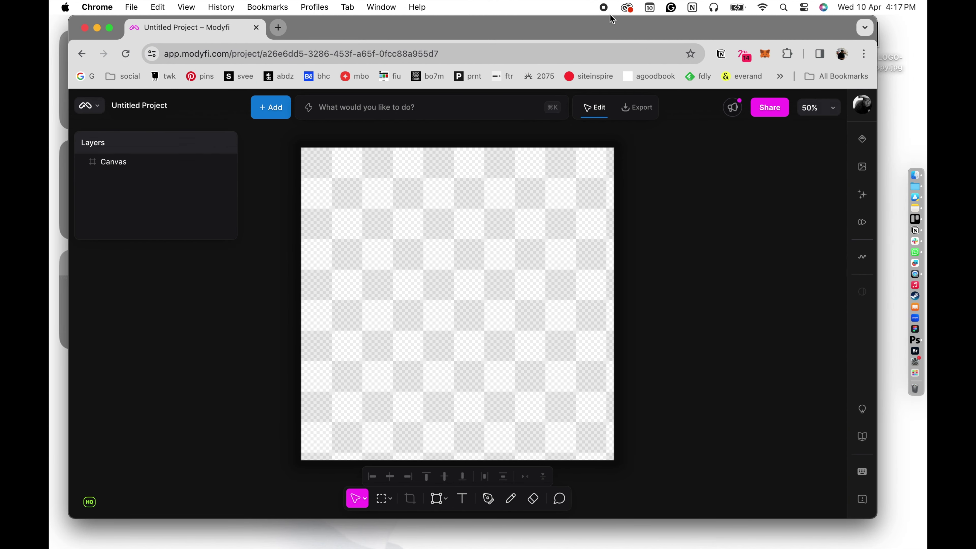
{"action": "left_click_drag", "start_coordinate": [895, 63], "coordinate": [385, 235]}
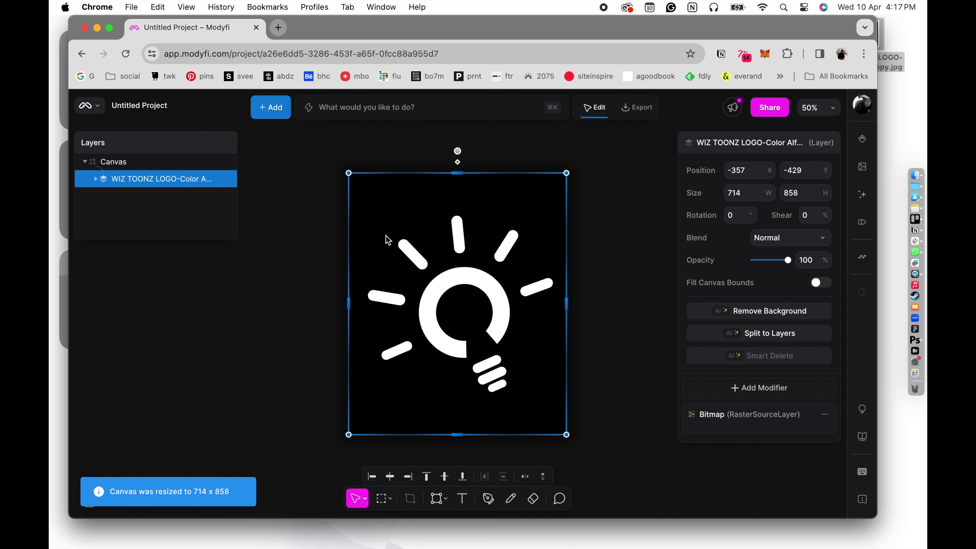
{"action": "left_click", "coordinate": [307, 244]}
{"action": "left_click", "coordinate": [421, 243]}
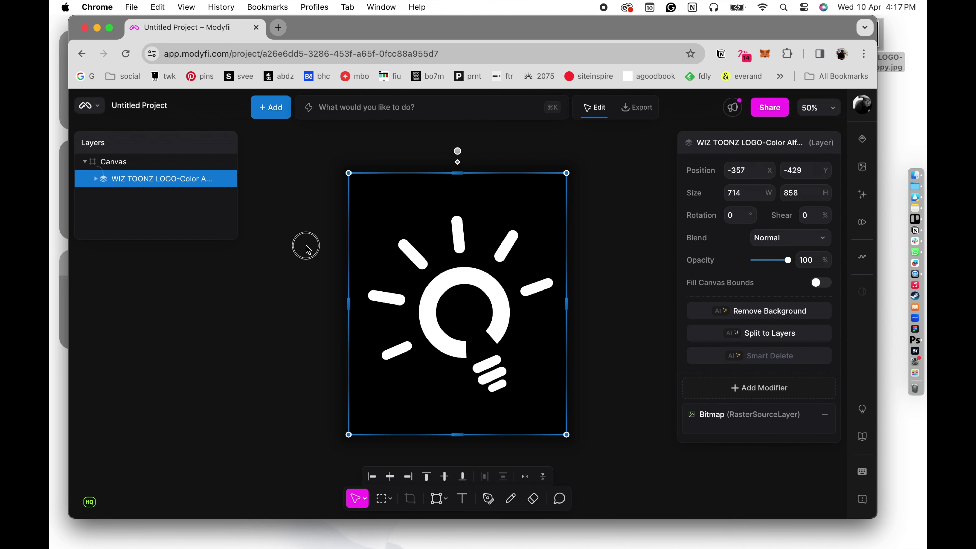
Examine the logo layer's structure, its nested bitmap and the layer's properties
{"action": "left_click", "coordinate": [305, 244]}
{"action": "left_click", "coordinate": [111, 165]}
{"action": "left_click", "coordinate": [120, 182]}
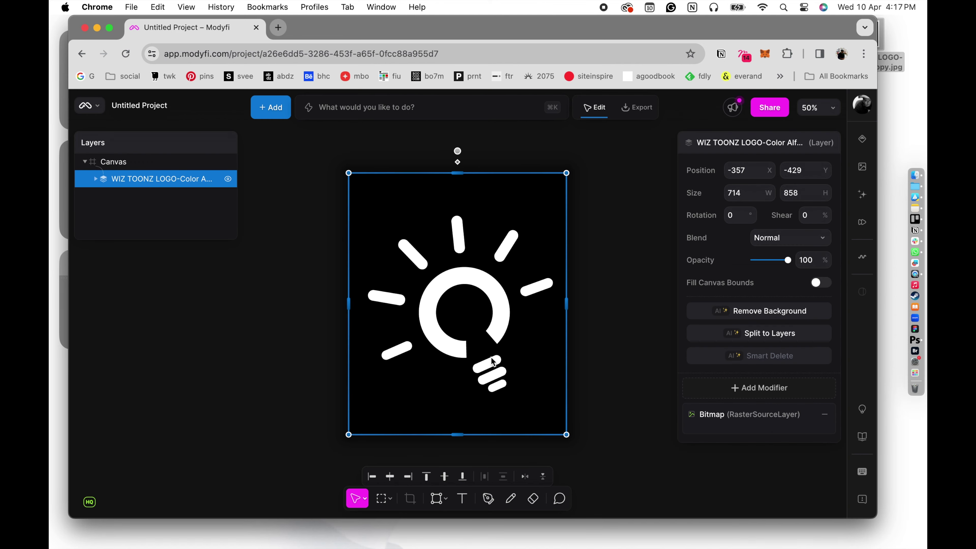
{"action": "left_click", "coordinate": [96, 180]}
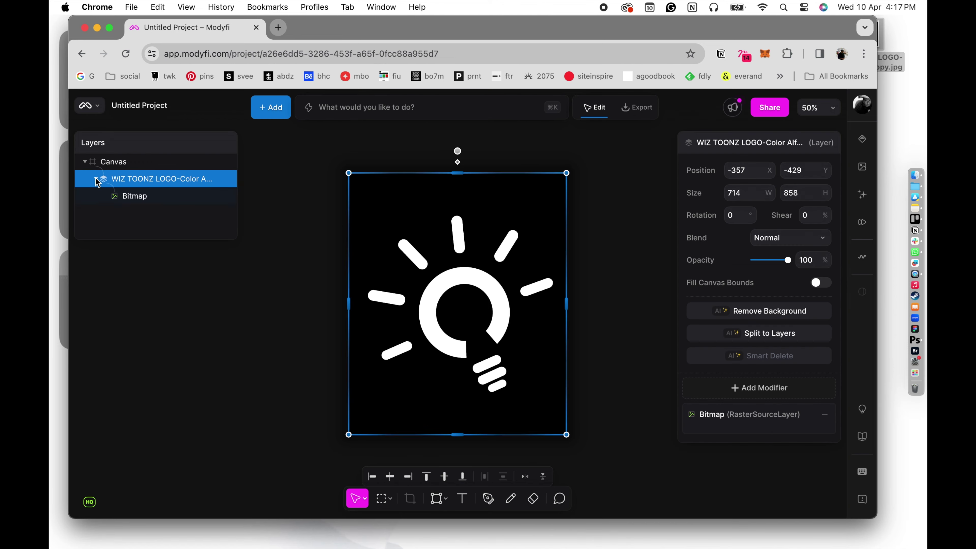
{"action": "left_click", "coordinate": [96, 180]}
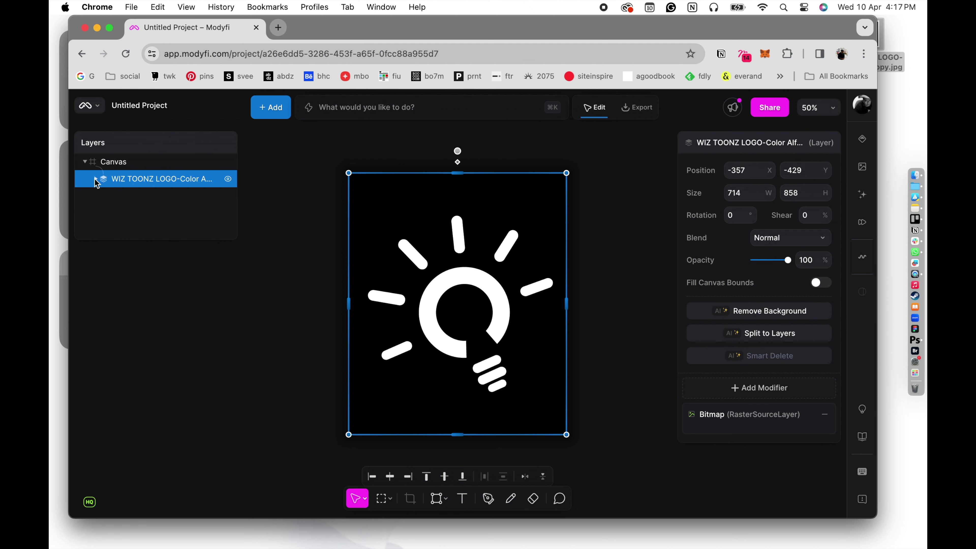
{"action": "left_click", "coordinate": [96, 180]}
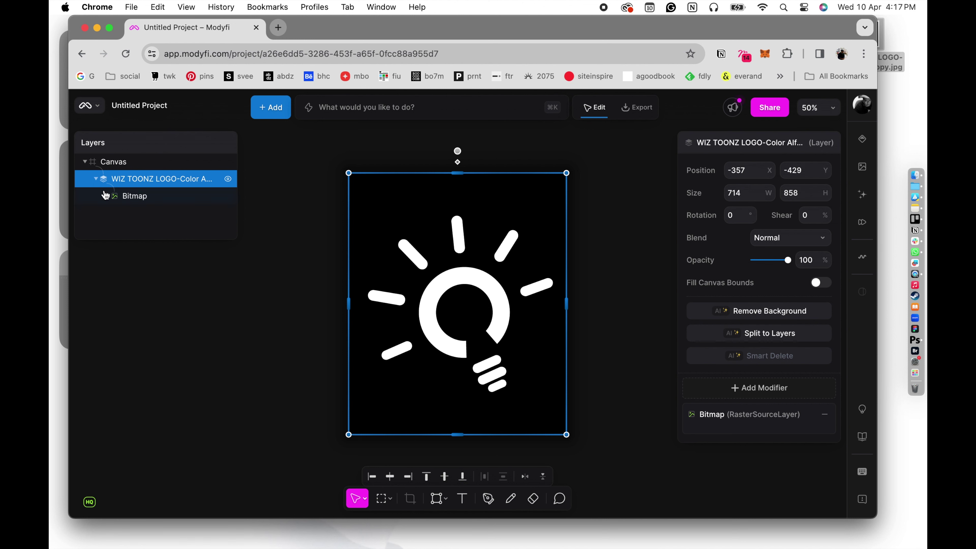
{"action": "left_click", "coordinate": [139, 199]}
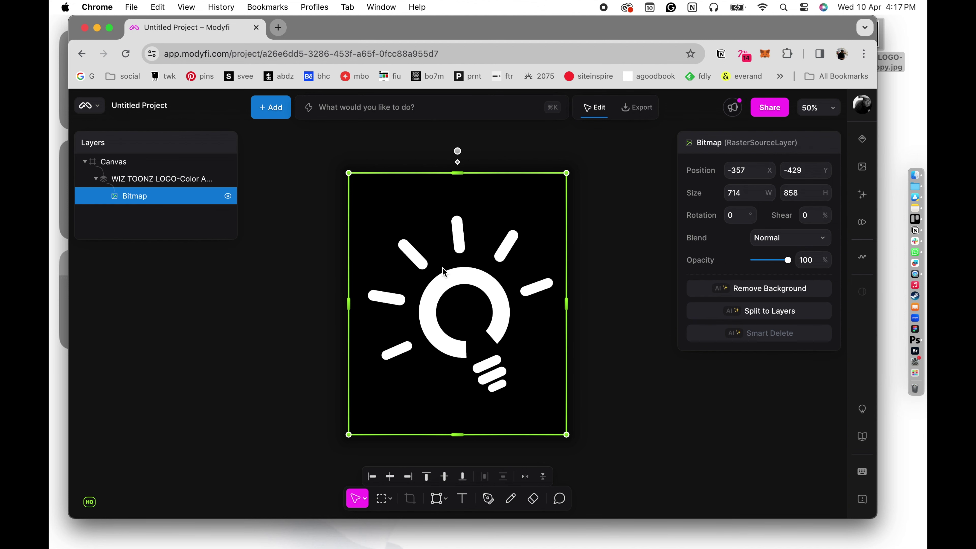
{"action": "left_click", "coordinate": [96, 179]}
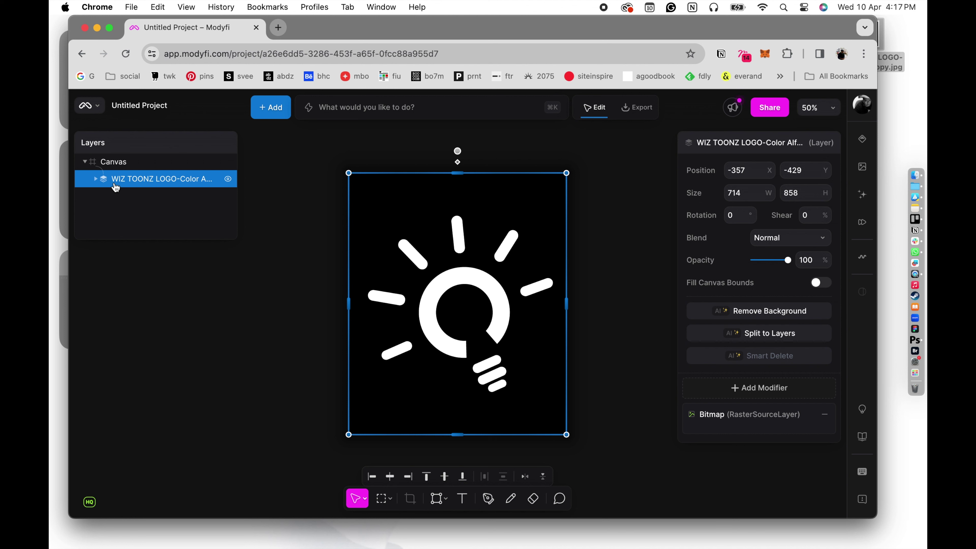
{"action": "left_click", "coordinate": [169, 319]}
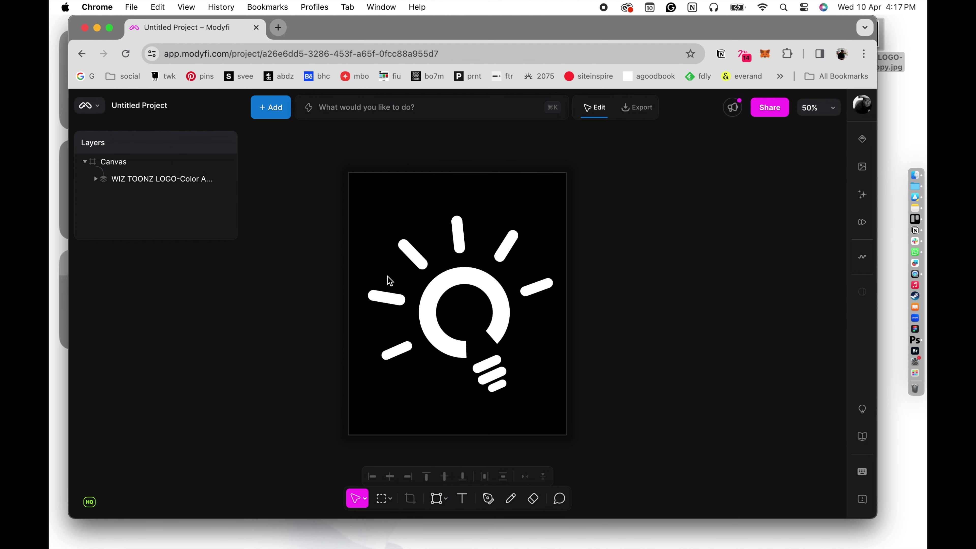
{"action": "left_click", "coordinate": [490, 297]}
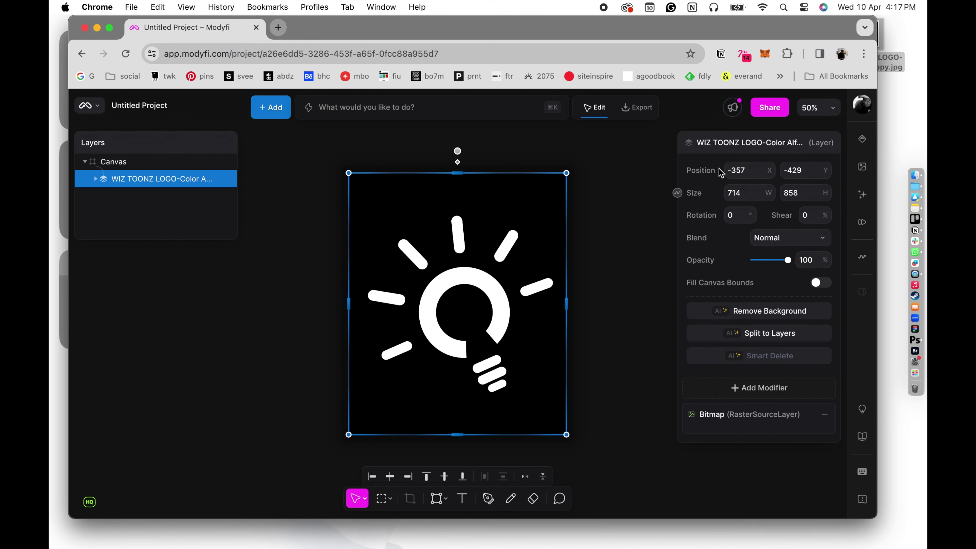
{"action": "mouse_move", "coordinate": [694, 242]}
Search the available commands for "blur"
{"action": "left_click", "coordinate": [380, 107]}
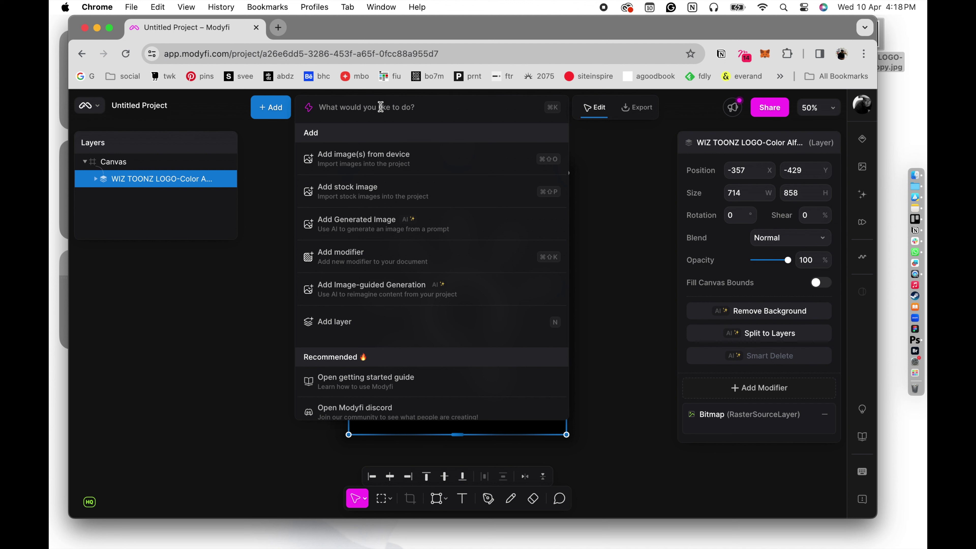
{"action": "key", "text": "Down"}
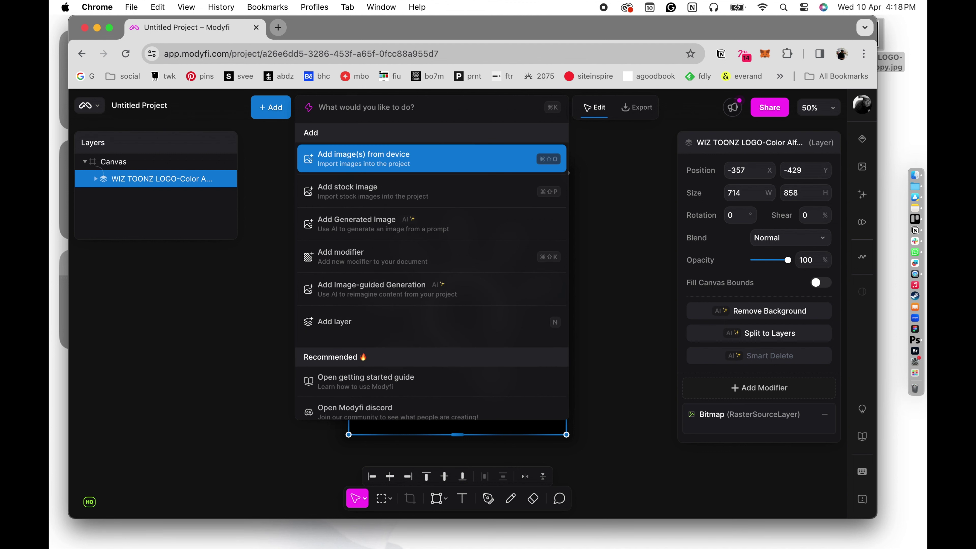
{"action": "type", "text": "blur"}
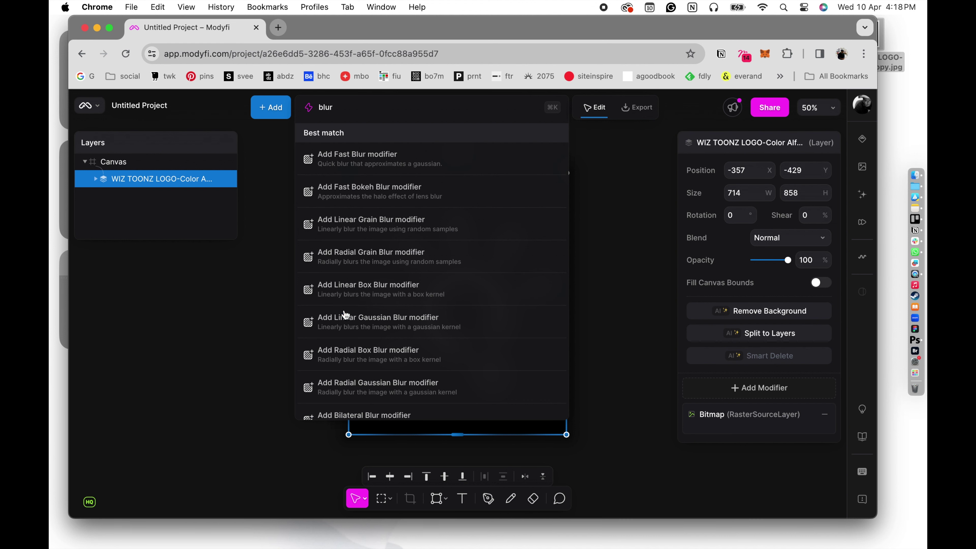
Clear the command search and open the Modifier Browser for the selected logo layer
{"action": "double_click", "coordinate": [344, 112]}
{"action": "key", "text": "BackSpace"}
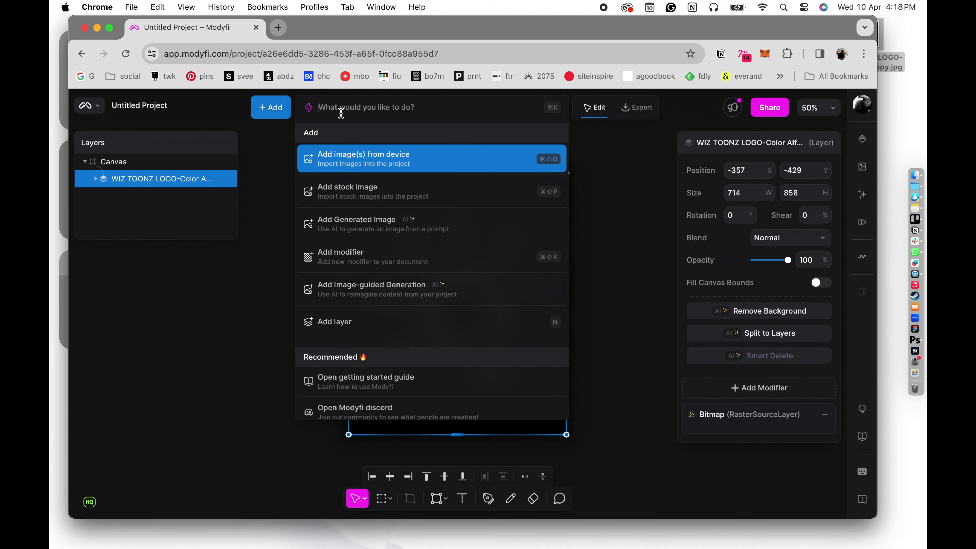
{"action": "left_click", "coordinate": [325, 248]}
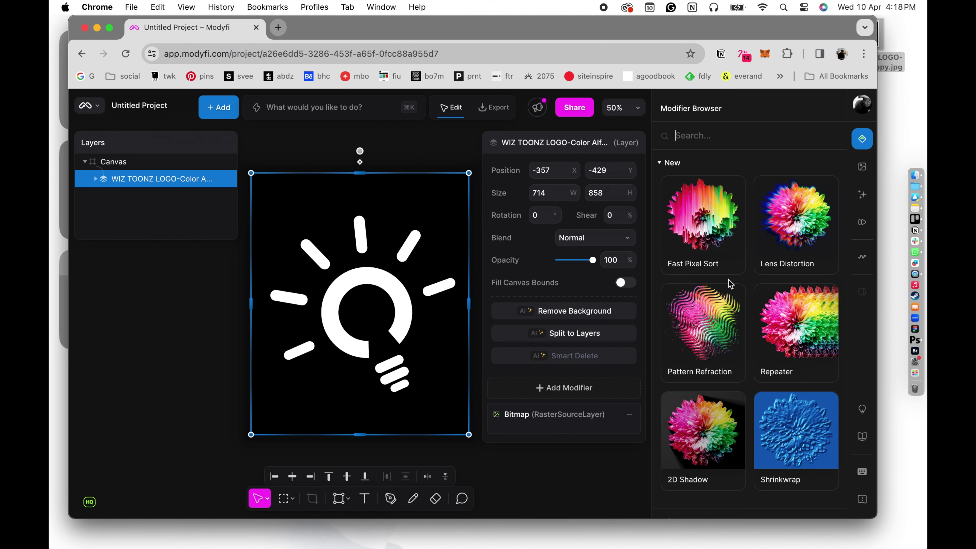
Try the Fast Pixel Sort, Lens Distortion and Repeater modifiers on the logo
{"action": "left_click", "coordinate": [693, 221]}
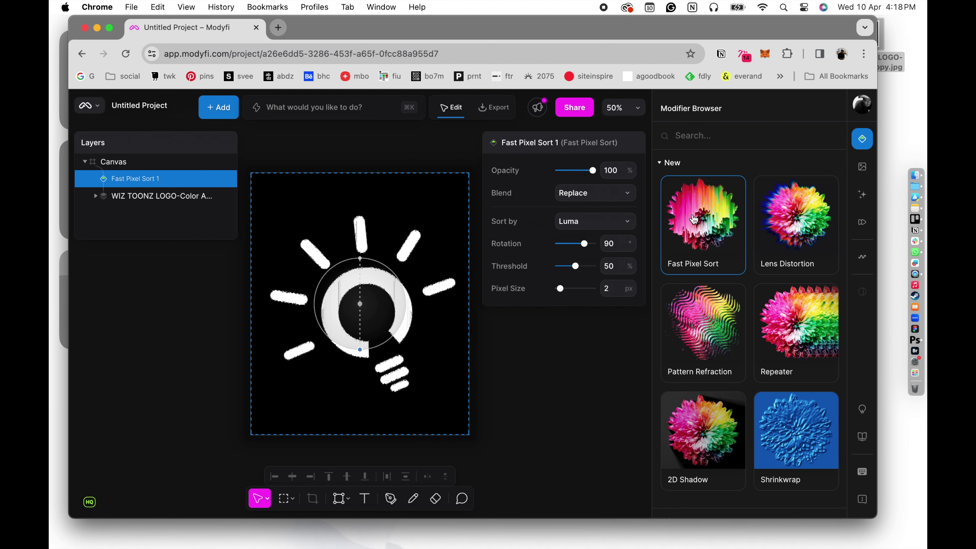
{"action": "left_click", "coordinate": [786, 215]}
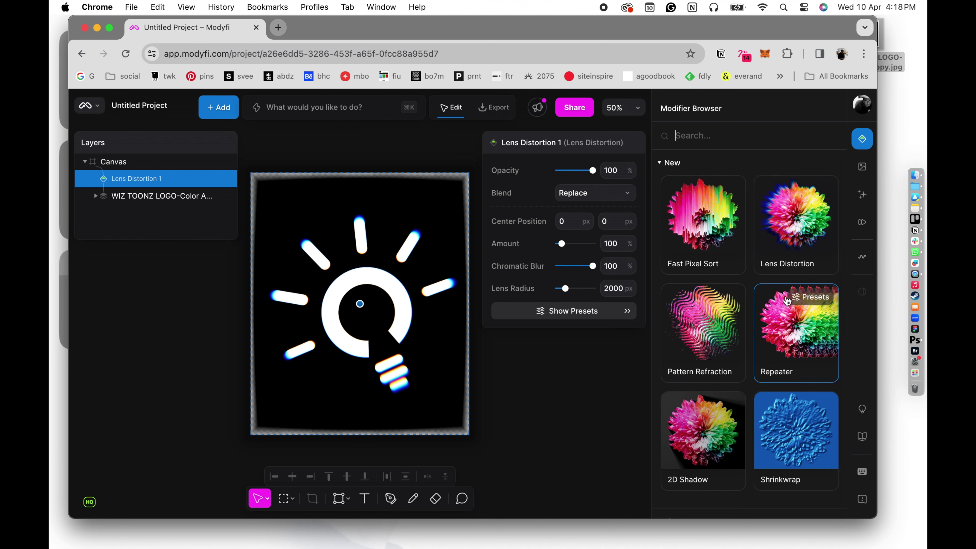
{"action": "left_click", "coordinate": [786, 300]}
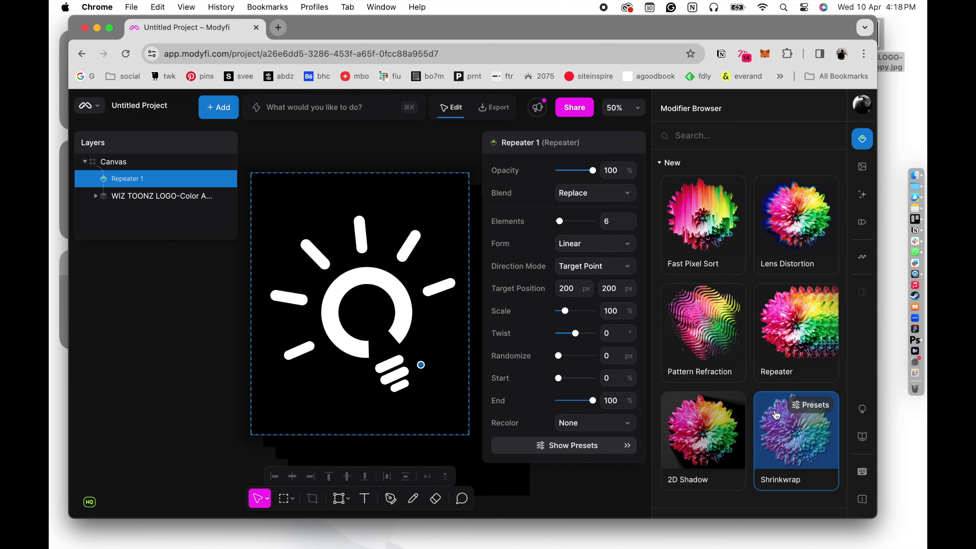
Try the Solid Color, Hue/Saturation, 2 Color Gradient Map and Linear Gaussian Blur modifiers on the logo
{"action": "scroll", "coordinate": [776, 414], "scroll_direction": "down", "scroll_amount": 5}
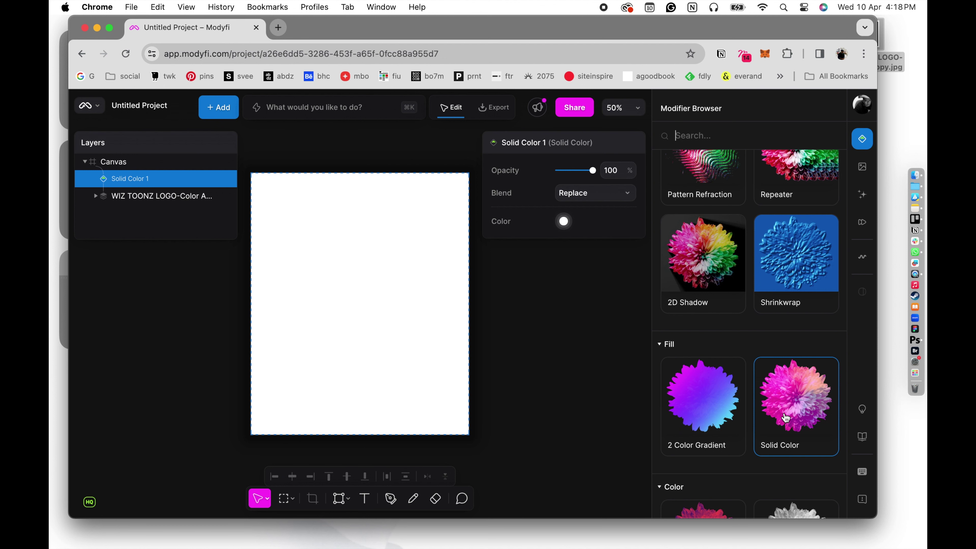
{"action": "scroll", "coordinate": [786, 419], "scroll_direction": "down", "scroll_amount": 4}
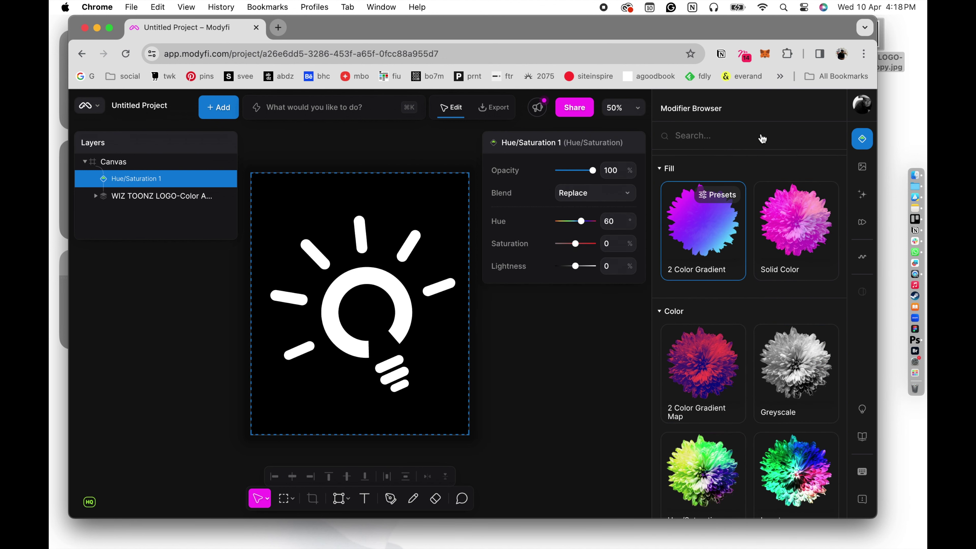
{"action": "scroll", "coordinate": [742, 290], "scroll_direction": "down", "scroll_amount": 8}
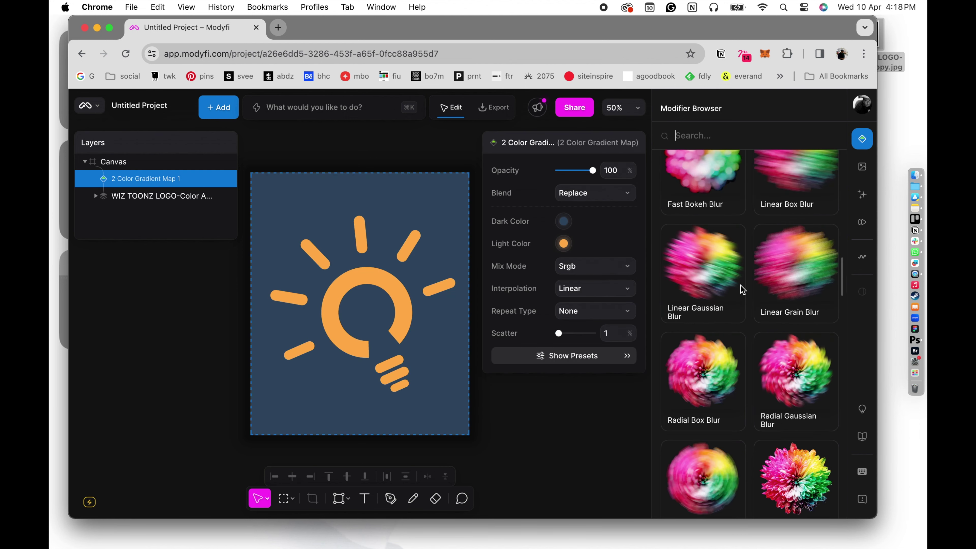
{"action": "left_click", "coordinate": [742, 292]}
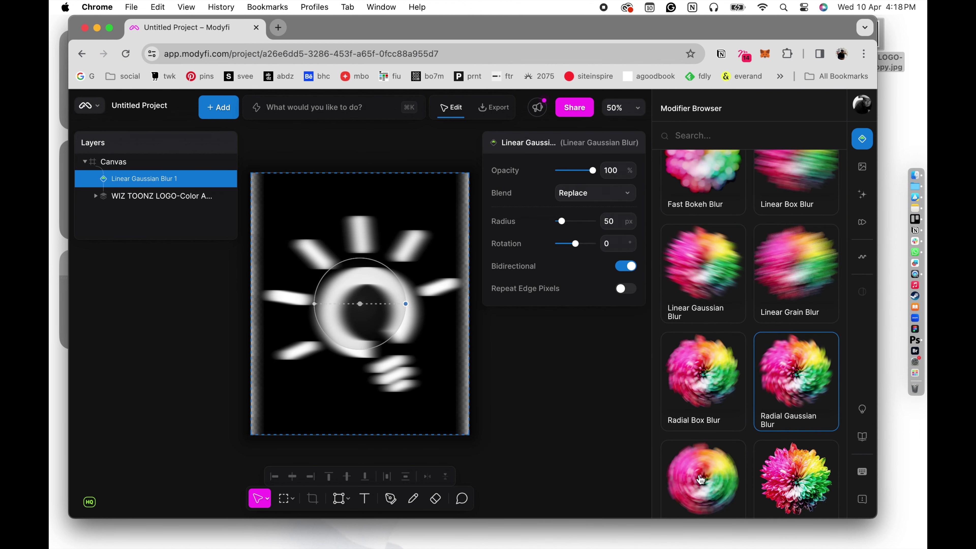
{"action": "scroll", "coordinate": [693, 292], "scroll_direction": "up", "scroll_amount": 1}
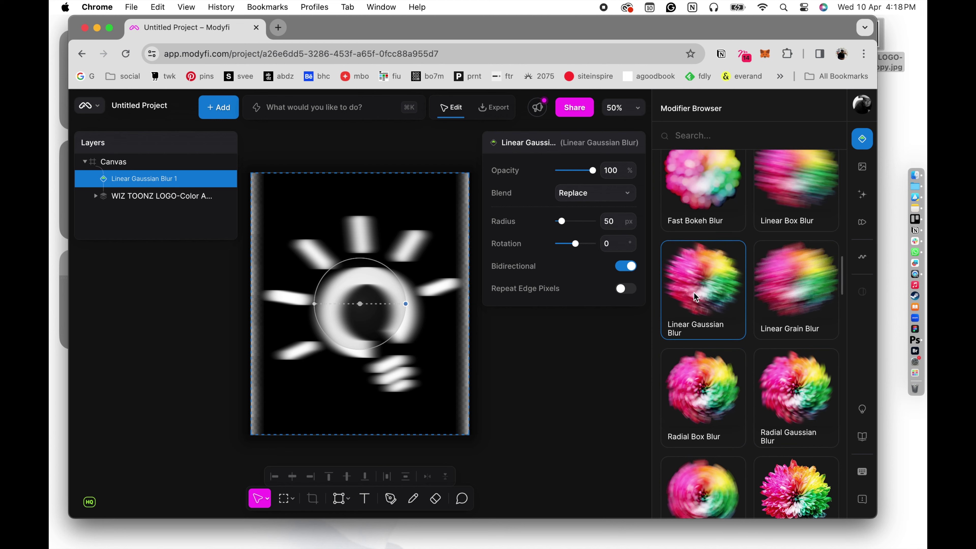
{"action": "scroll", "coordinate": [694, 293], "scroll_direction": "up", "scroll_amount": 15}
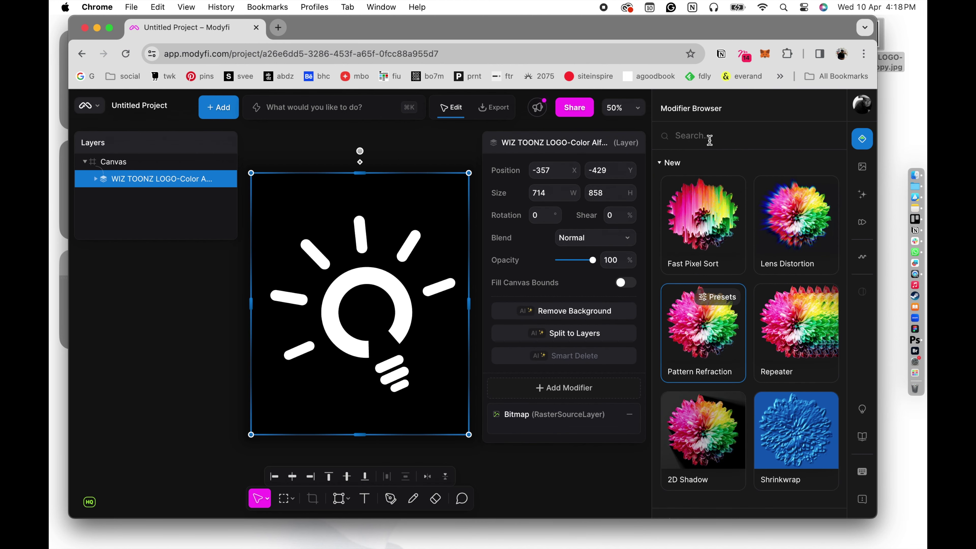
Compare Fast Pixel Sort on the logo and apply the Pattern Refraction modifier above the logo layer
{"action": "left_click", "coordinate": [683, 214]}
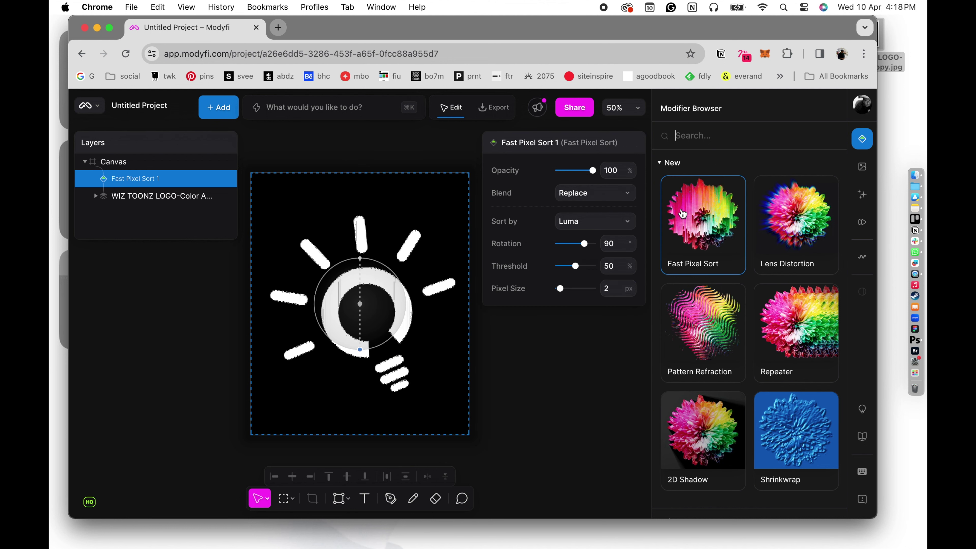
{"action": "left_click", "coordinate": [697, 310]}
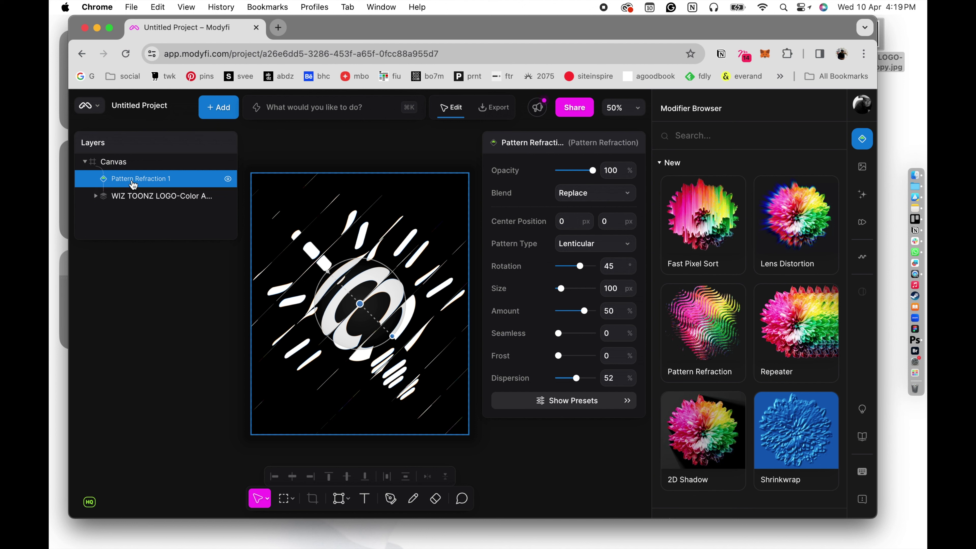
Compare the logo with Pattern Refraction hidden and shown, and try a rotation of about -34° on the modifier
{"action": "left_click", "coordinate": [228, 180]}
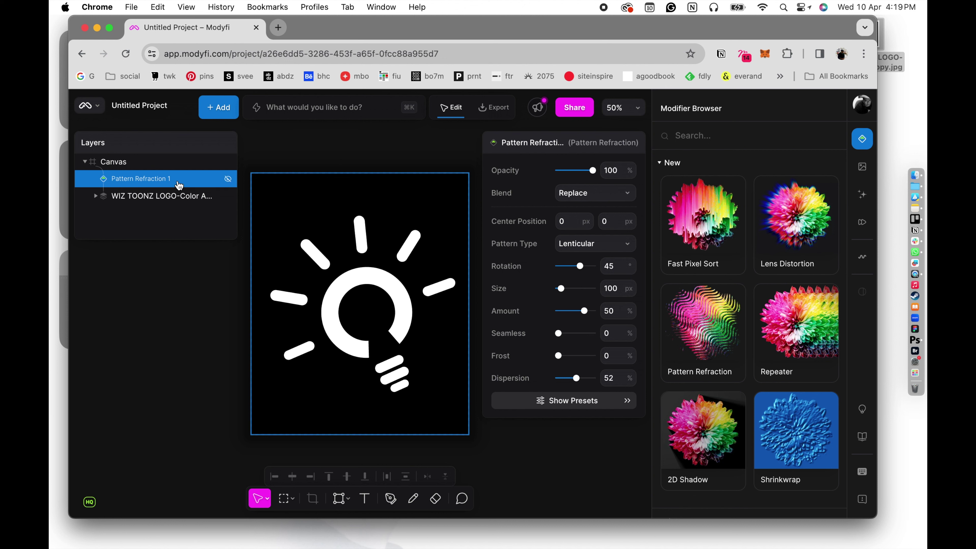
{"action": "left_click", "coordinate": [229, 180]}
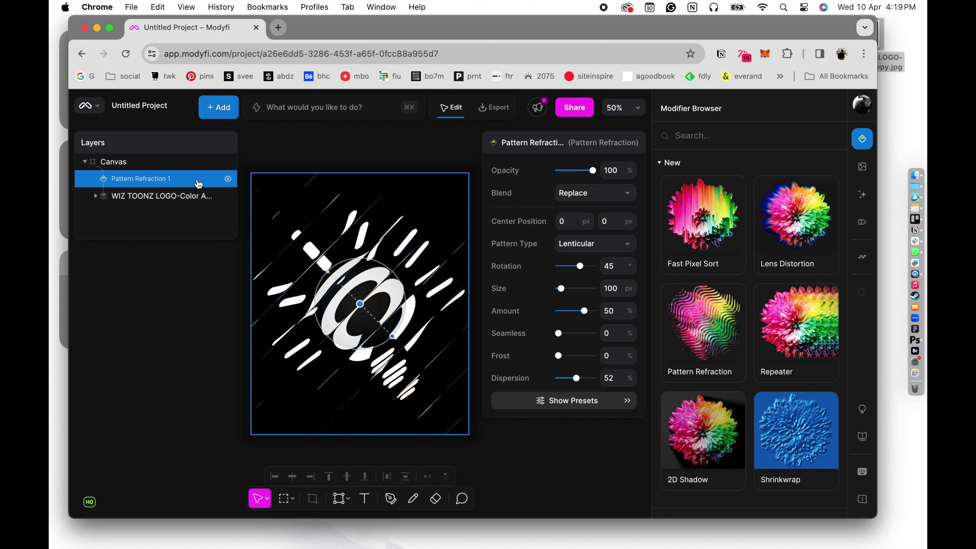
{"action": "left_click_drag", "start_coordinate": [570, 268], "coordinate": [562, 268]}
Preview the Pattern Refraction presets on the logo, and delete the Pattern Refraction modifier from the canvas
{"action": "left_click", "coordinate": [517, 400]}
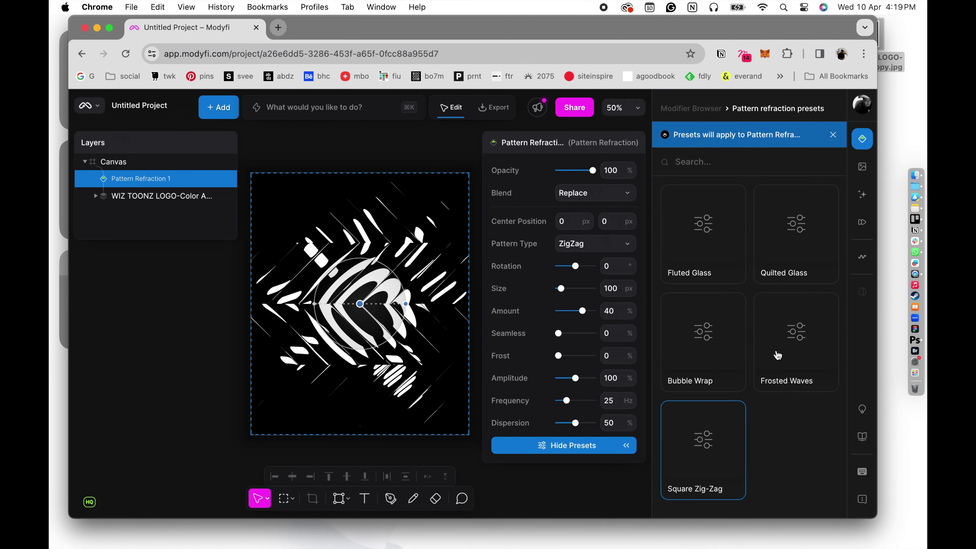
{"action": "left_click", "coordinate": [832, 135]}
{"action": "left_click", "coordinate": [155, 180]}
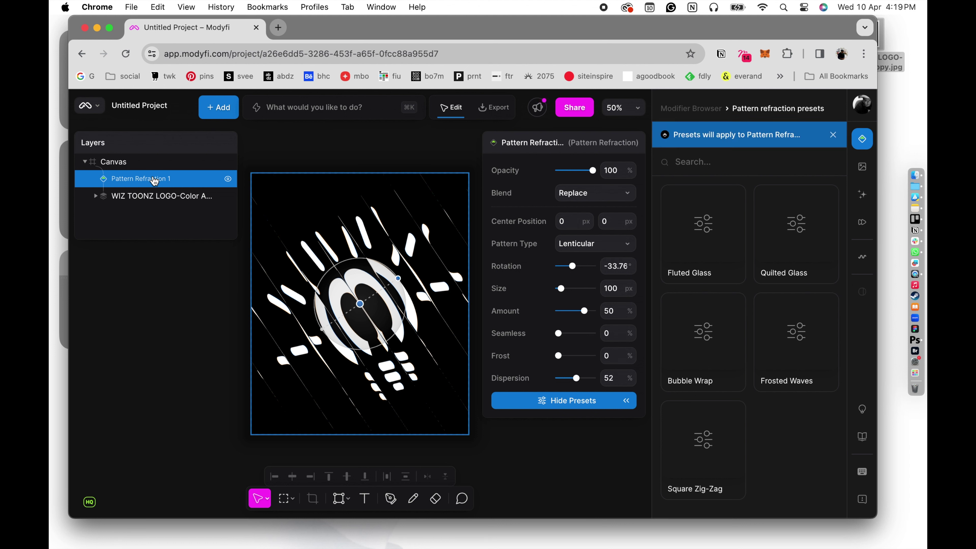
{"action": "key", "text": "Delete"}
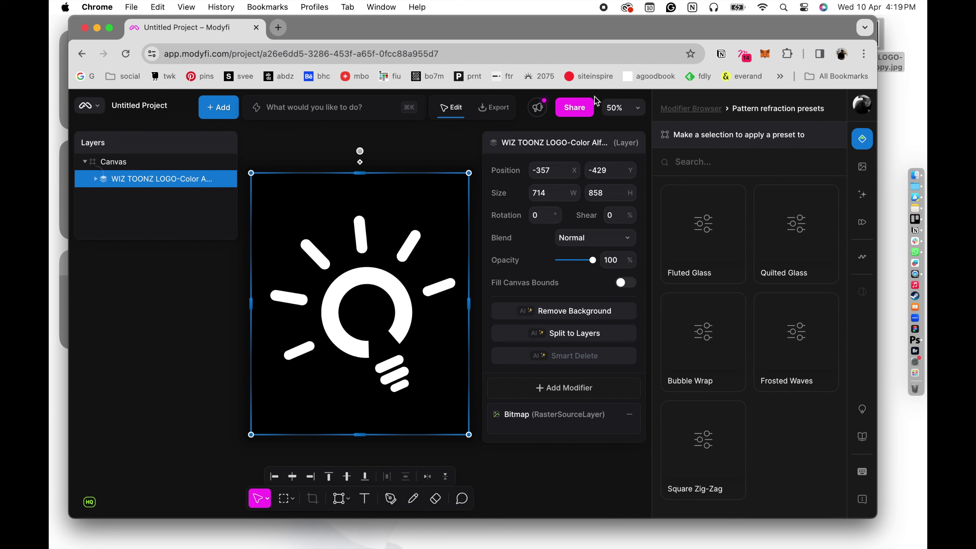
Close the Modifier Browser and add an Image-guided Generation layer above the logo layer
{"action": "left_click", "coordinate": [701, 105]}
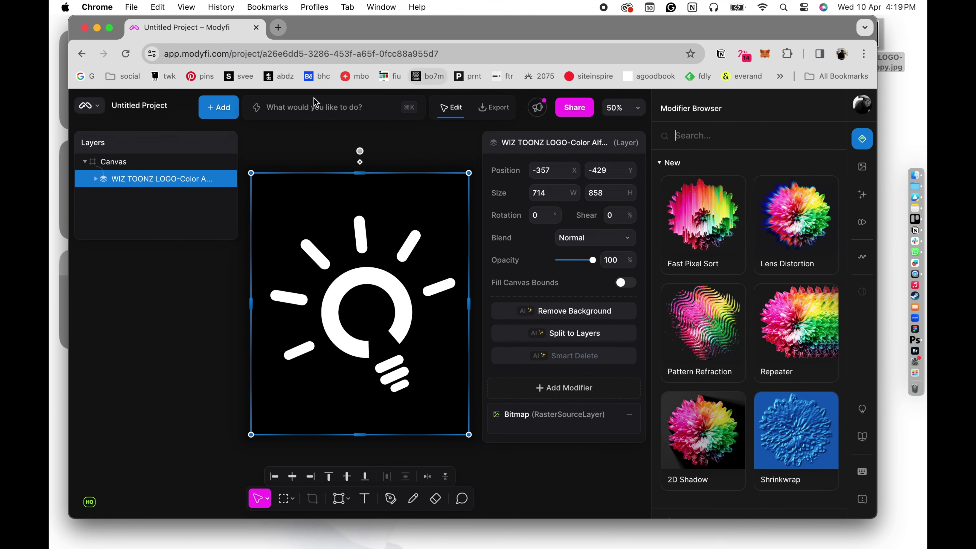
{"action": "left_click", "coordinate": [288, 108]}
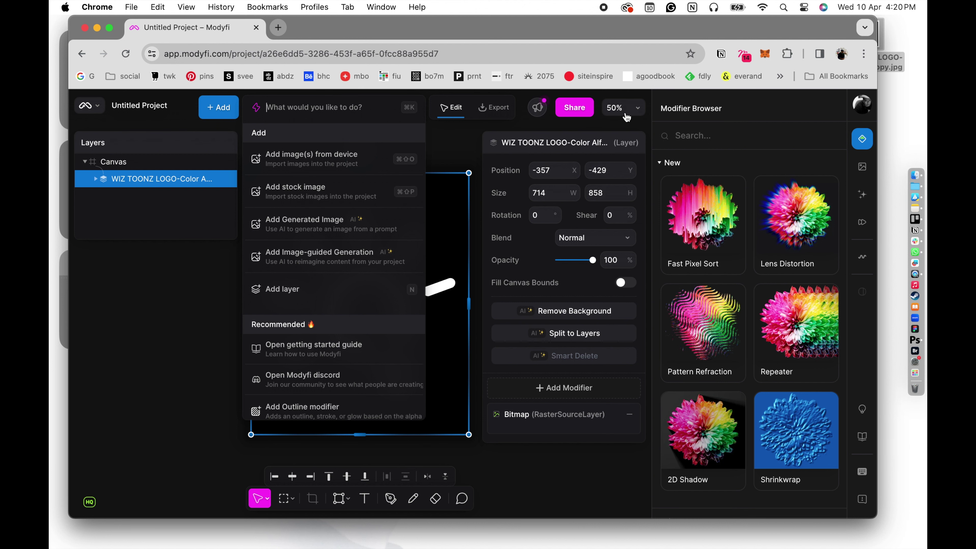
{"action": "left_click", "coordinate": [862, 138]}
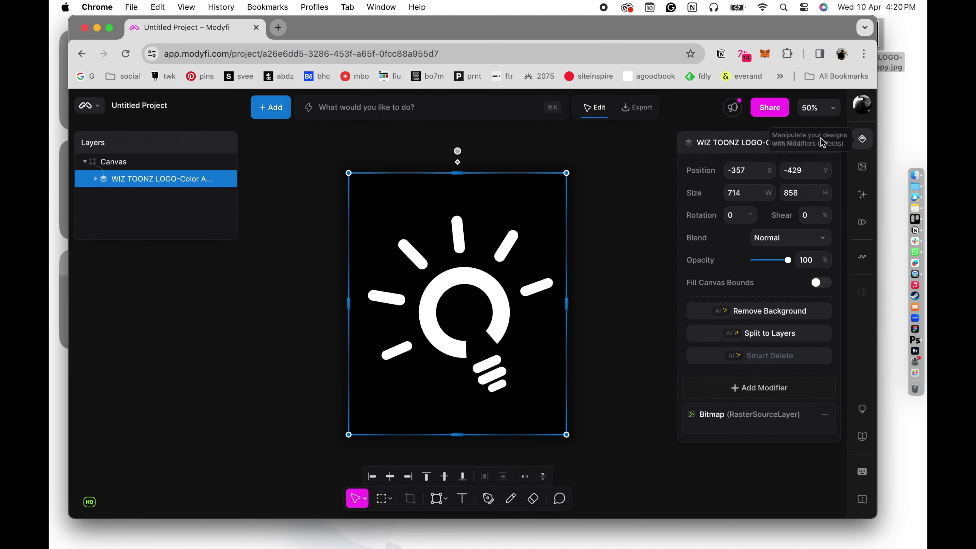
{"action": "left_click", "coordinate": [354, 103]}
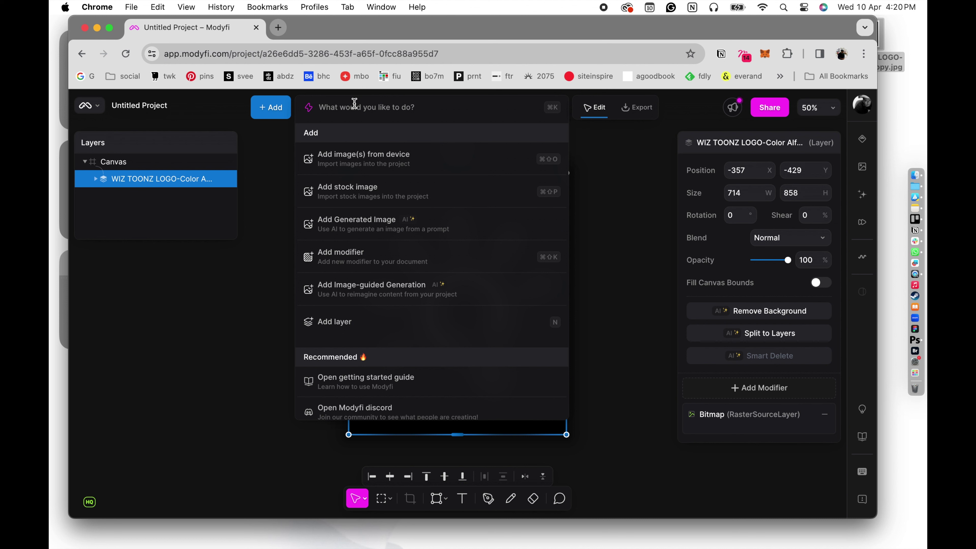
{"action": "left_click", "coordinate": [354, 299]}
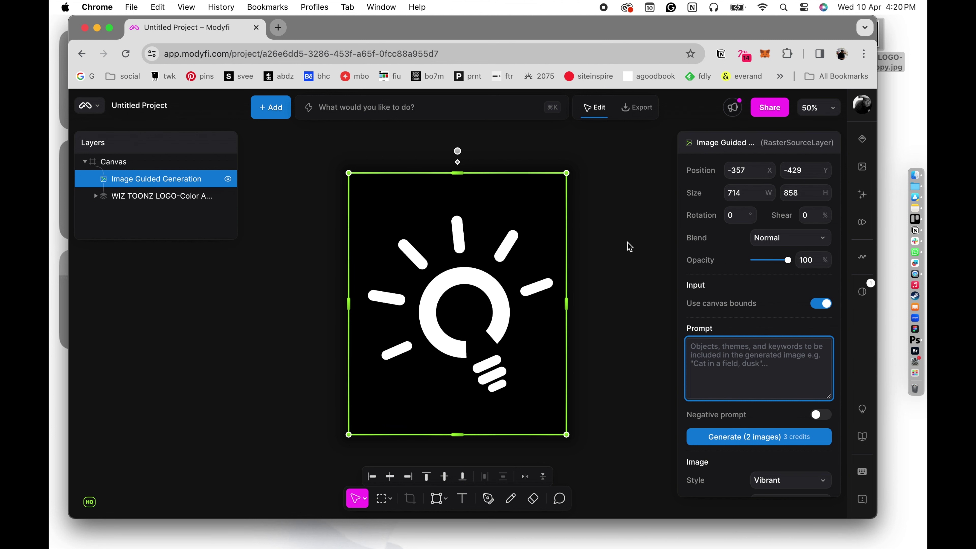
Enter "3d typography, clay render, arnold, clean, pastel colors, depth of field" as the prompt for the image-guided generation
{"action": "scroll", "coordinate": [738, 305], "scroll_direction": "down", "scroll_amount": 2}
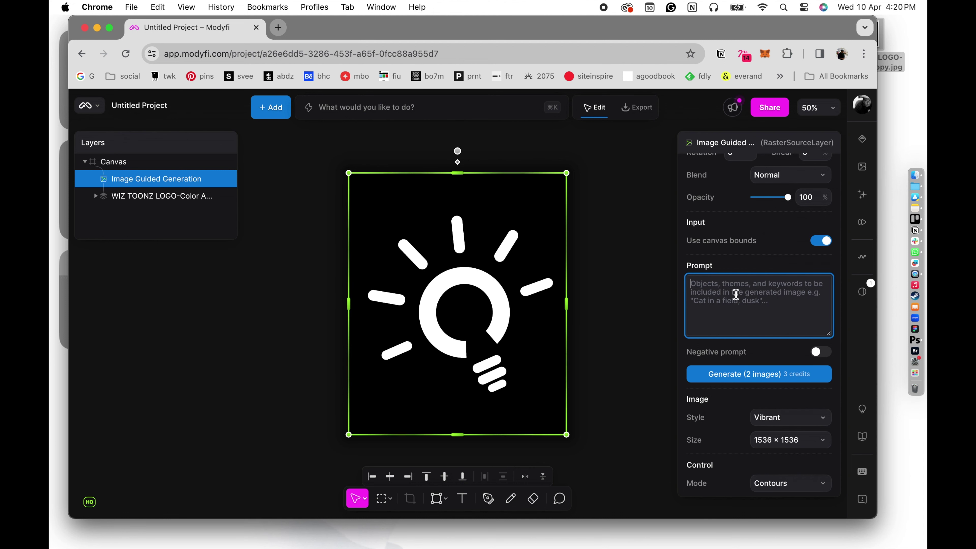
{"action": "type", "text": "3d"}
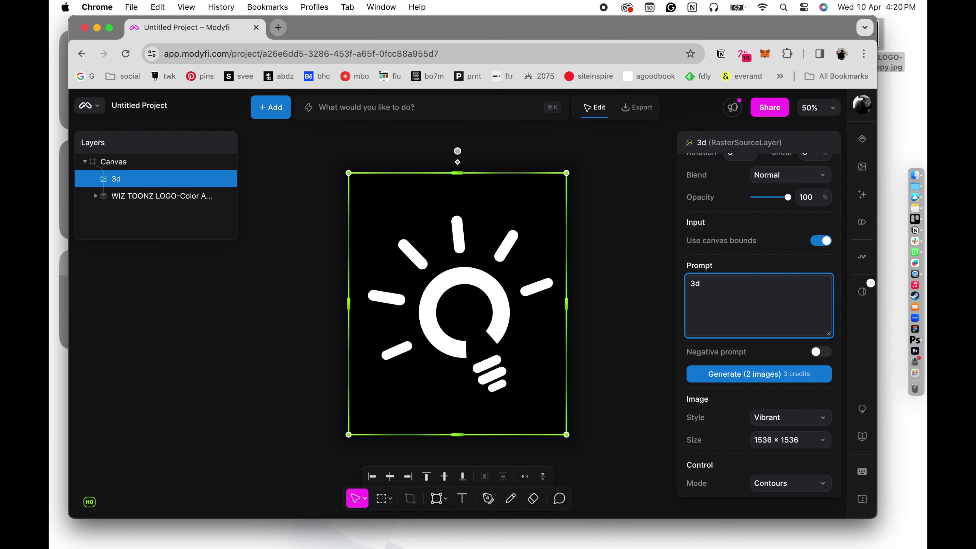
{"action": "type", "text": " typography, "}
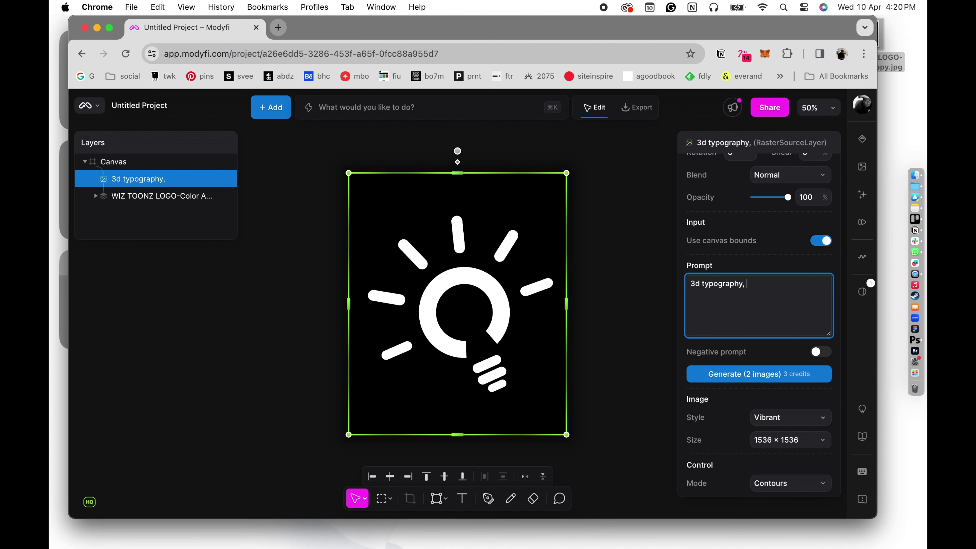
{"action": "type", "text": "clay re"}
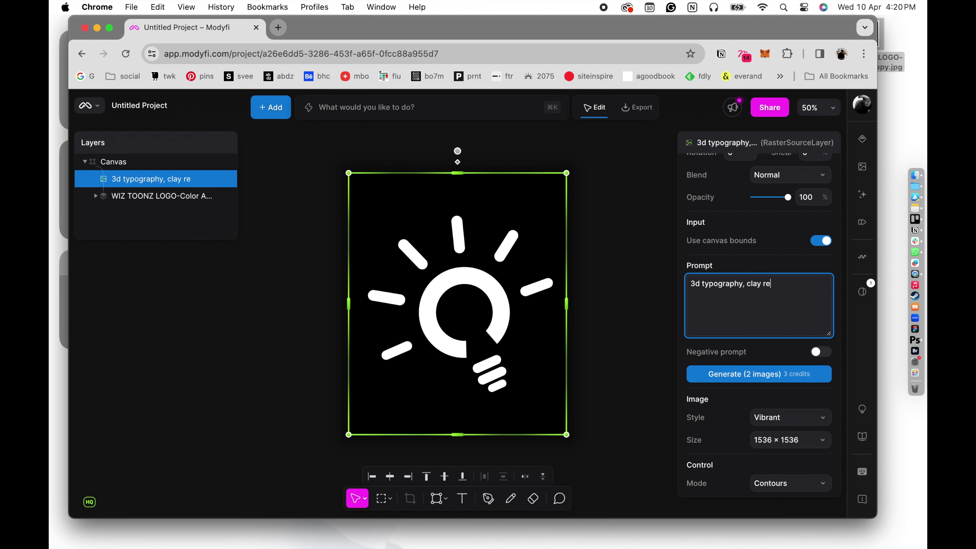
{"action": "type", "text": "nder, ar"}
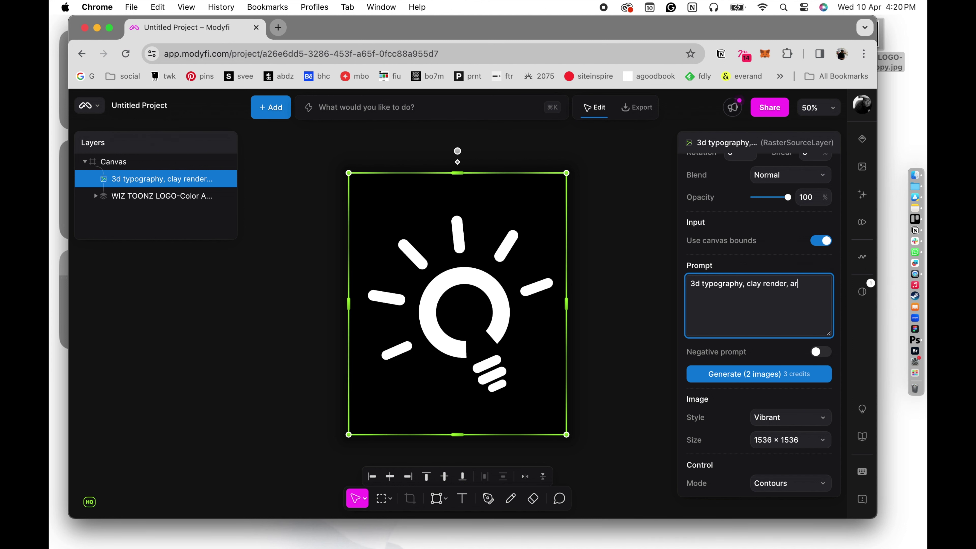
{"action": "type", "text": "nold, "}
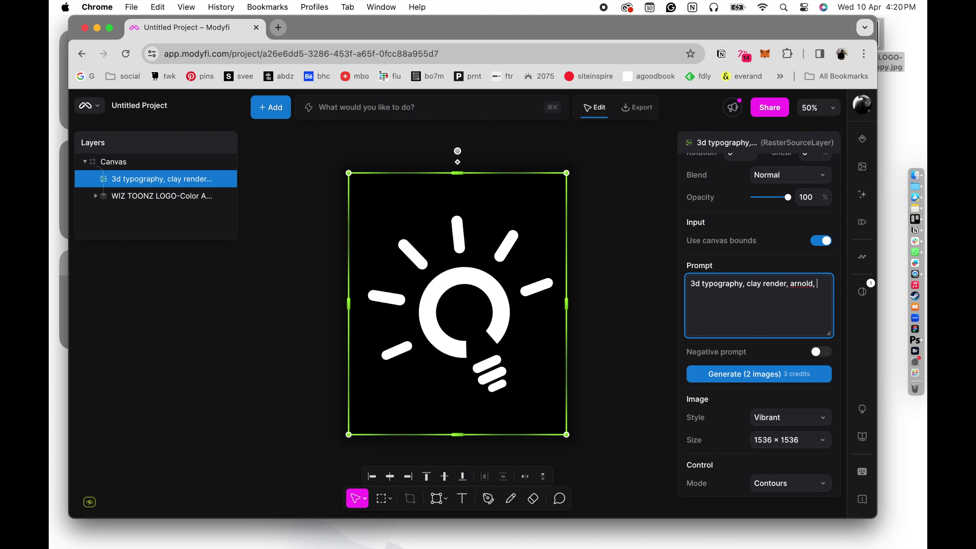
{"action": "type", "text": "clean, pastel colors, depth of fi"}
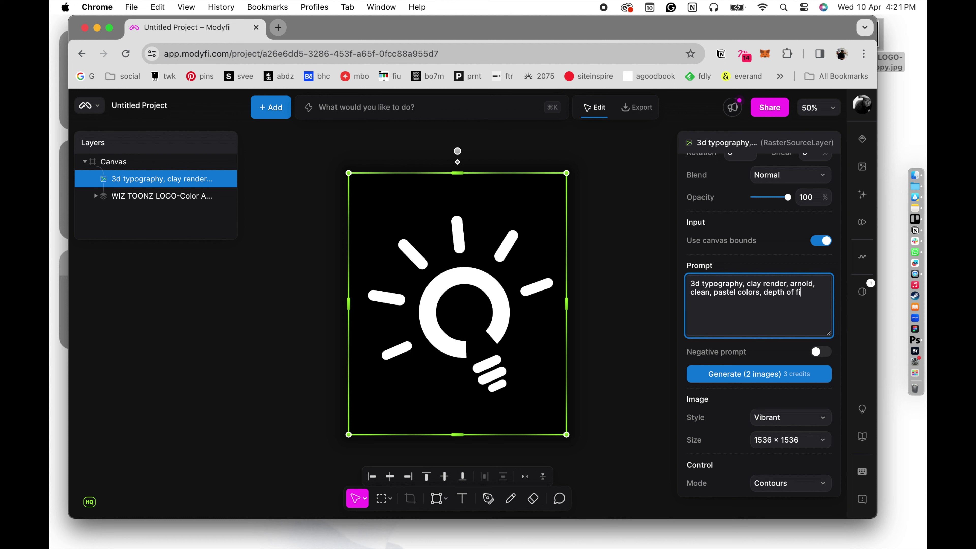
{"action": "type", "text": "eld"}
{"action": "left_click", "coordinate": [708, 323]}
{"action": "scroll", "coordinate": [815, 355], "scroll_direction": "down", "scroll_amount": 1}
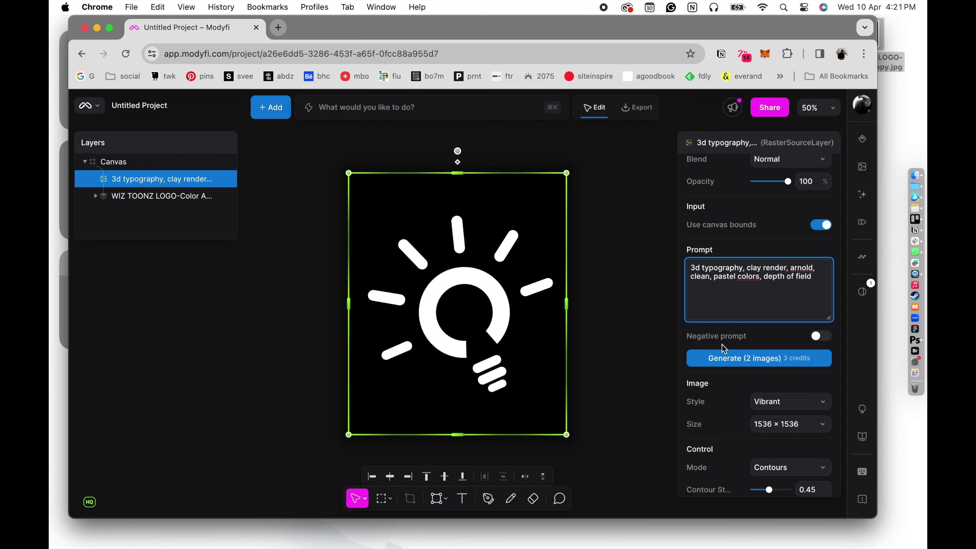
{"action": "left_click", "coordinate": [717, 360]}
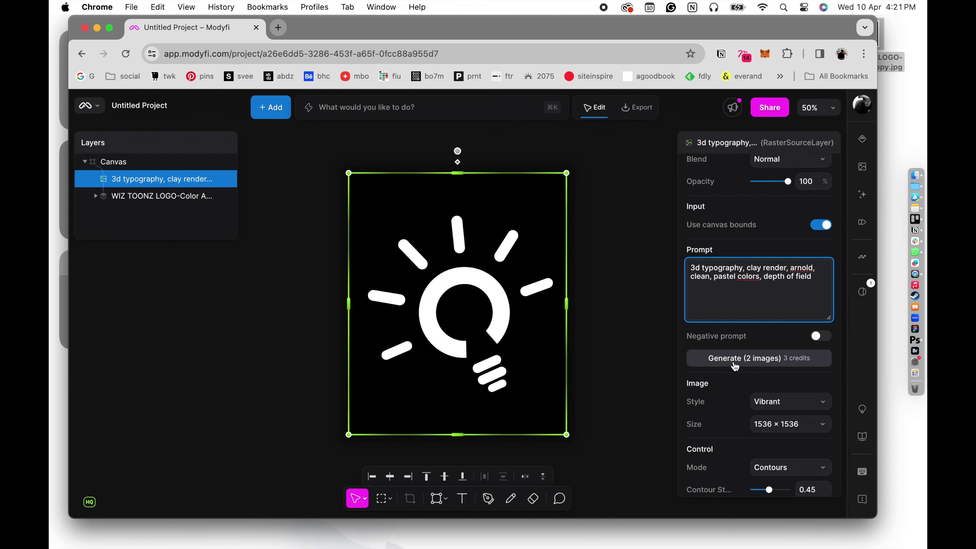
Set the generation's image style to Plastic from the 3D styles
{"action": "scroll", "coordinate": [734, 269], "scroll_direction": "down", "scroll_amount": 2}
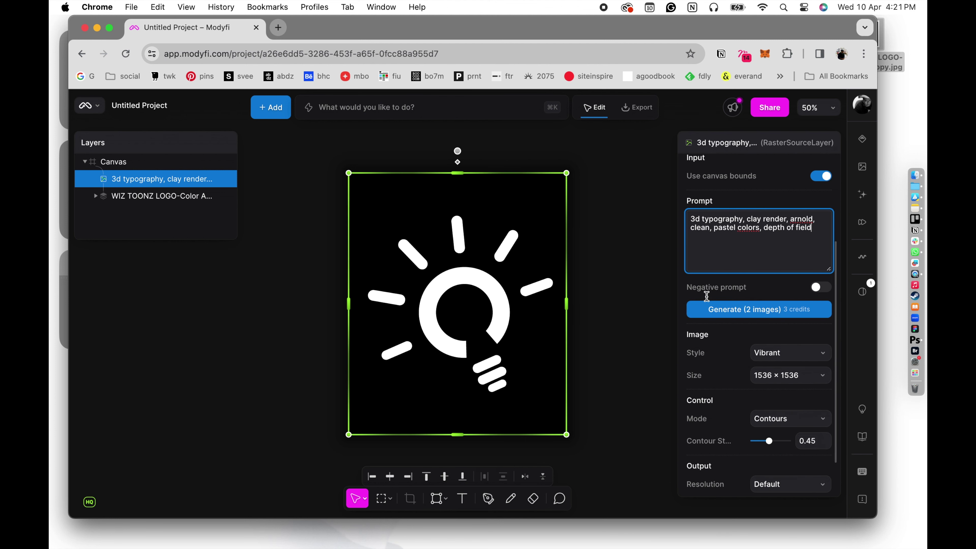
{"action": "scroll", "coordinate": [706, 296], "scroll_direction": "down", "scroll_amount": 1}
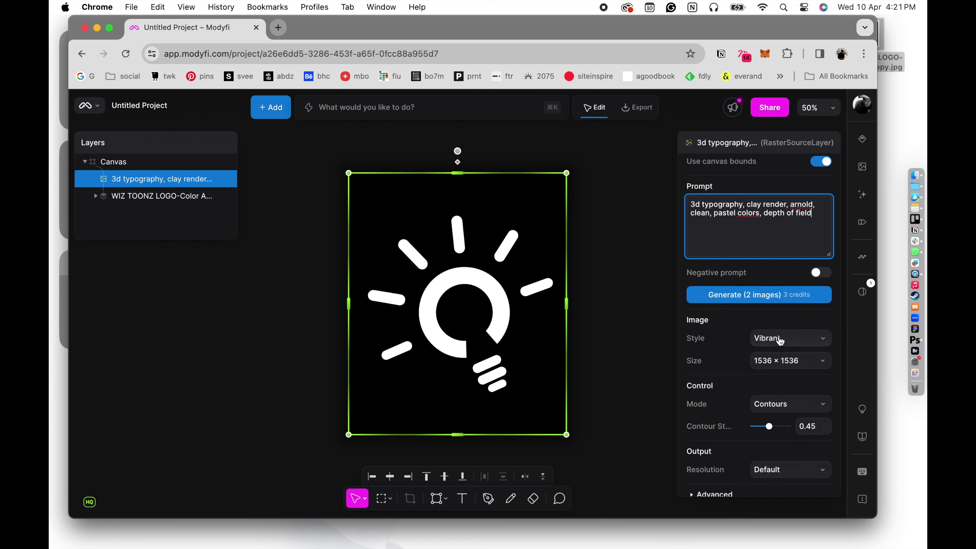
{"action": "left_click", "coordinate": [803, 342]}
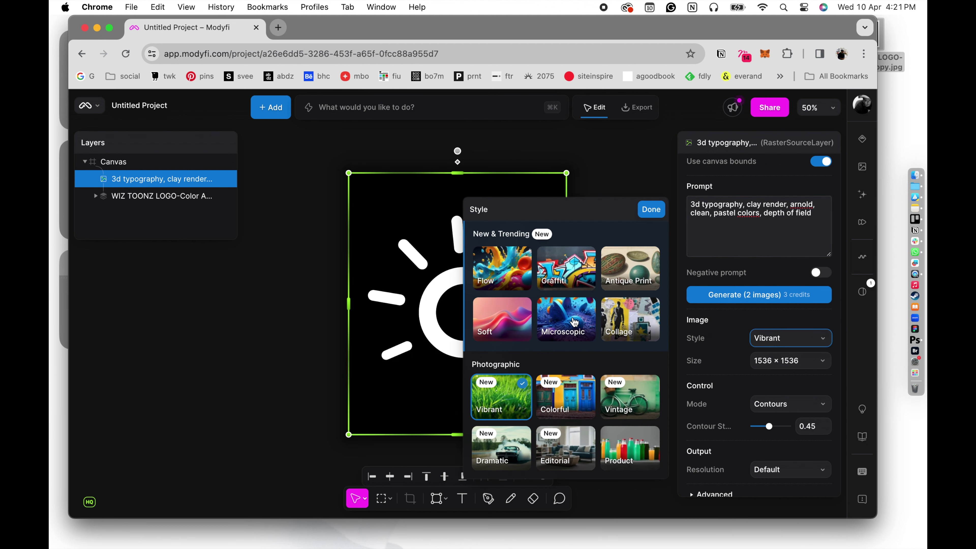
{"action": "scroll", "coordinate": [548, 359], "scroll_direction": "down", "scroll_amount": 3}
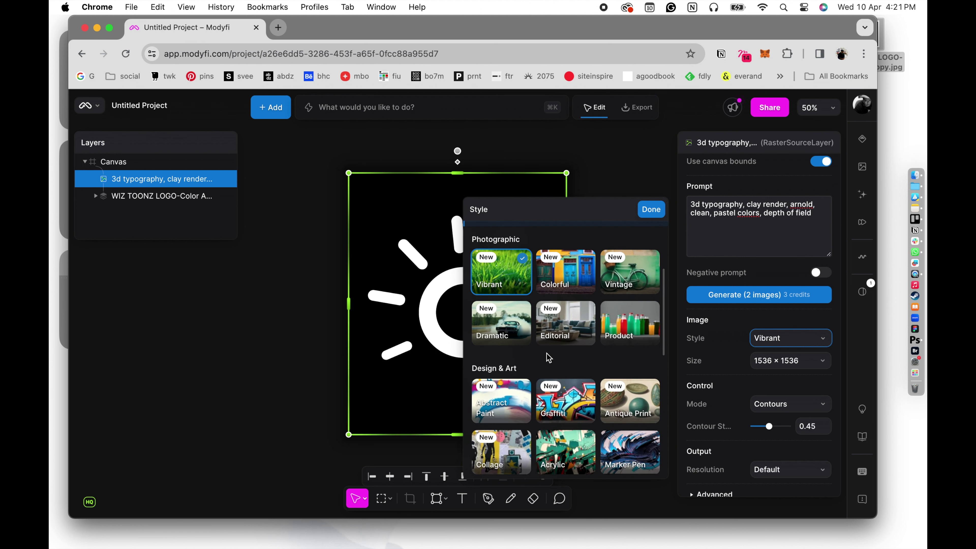
{"action": "scroll", "coordinate": [548, 358], "scroll_direction": "down", "scroll_amount": 5}
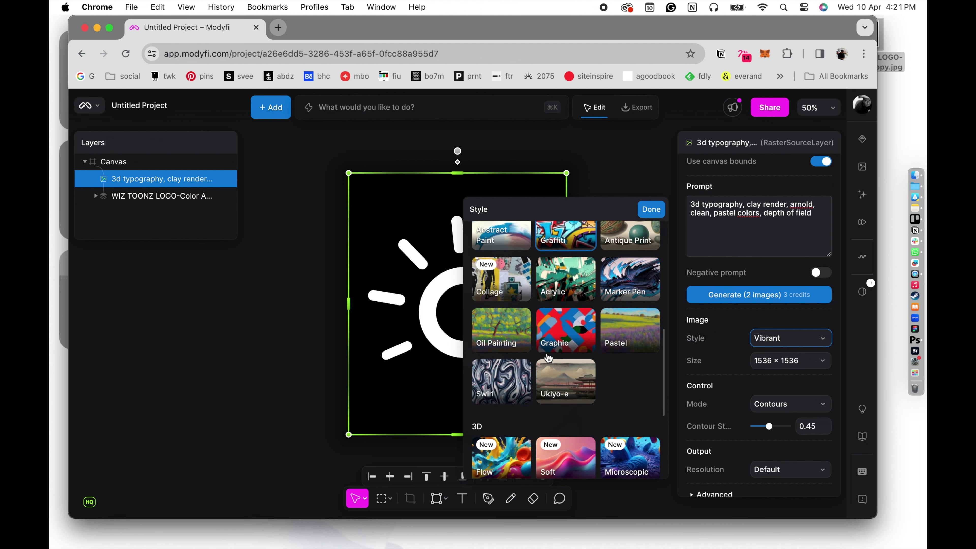
{"action": "scroll", "coordinate": [549, 358], "scroll_direction": "down", "scroll_amount": 5}
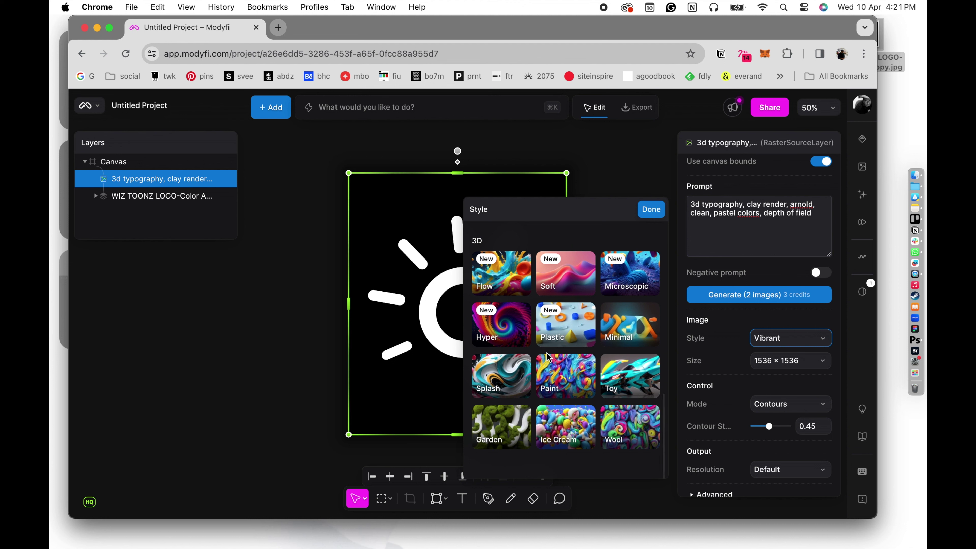
{"action": "left_click", "coordinate": [580, 320]}
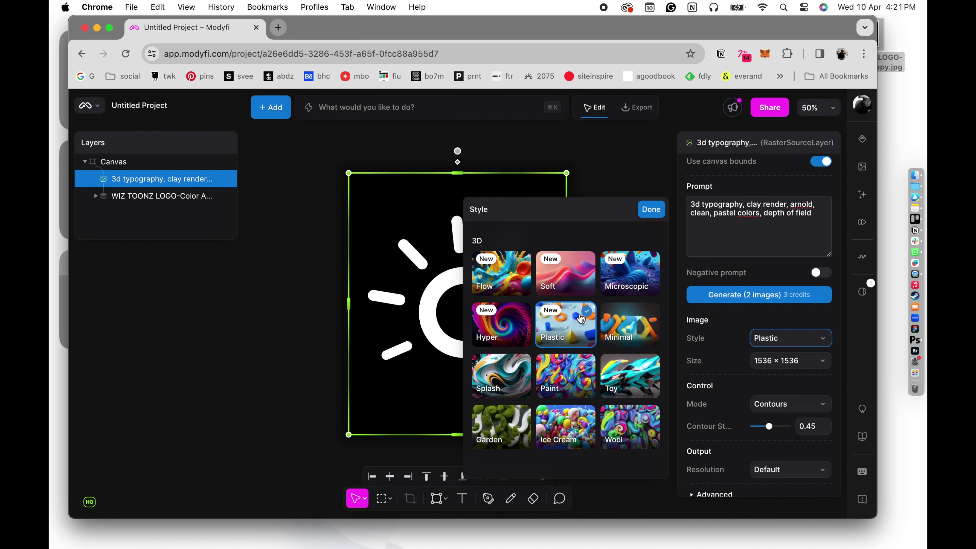
{"action": "left_click", "coordinate": [717, 233]}
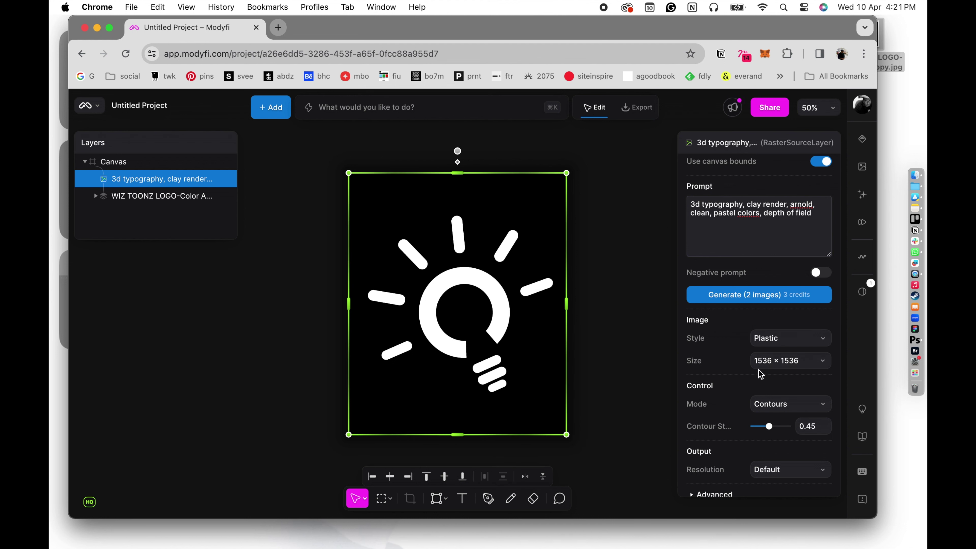
Choose Contours as the control mode and generate two images from the logo and prompt
{"action": "left_click", "coordinate": [778, 410]}
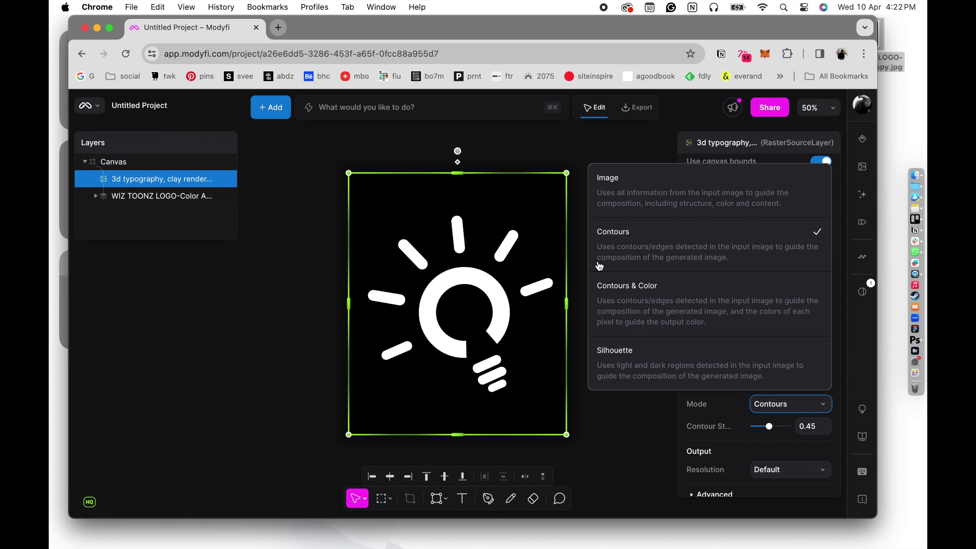
{"action": "left_click", "coordinate": [672, 250]}
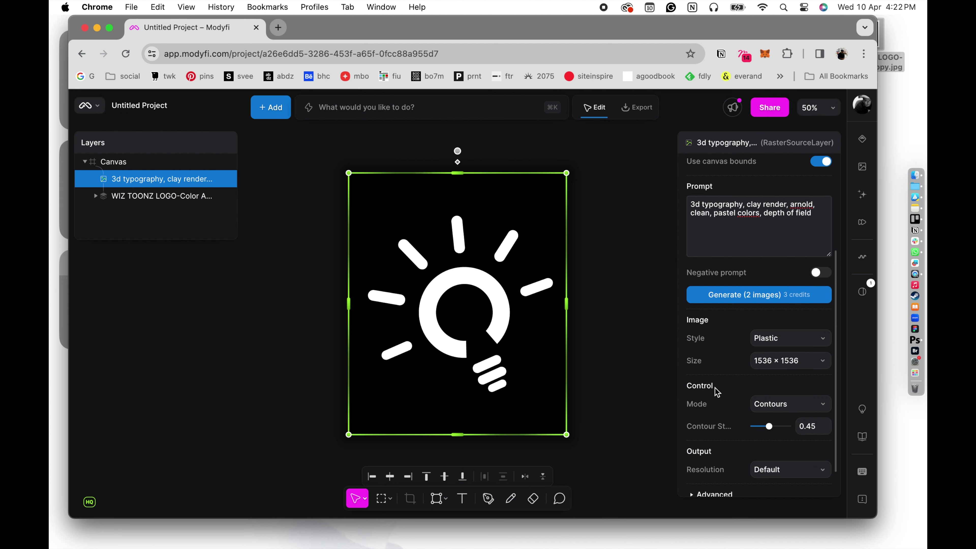
{"action": "scroll", "coordinate": [717, 388], "scroll_direction": "down", "scroll_amount": 2}
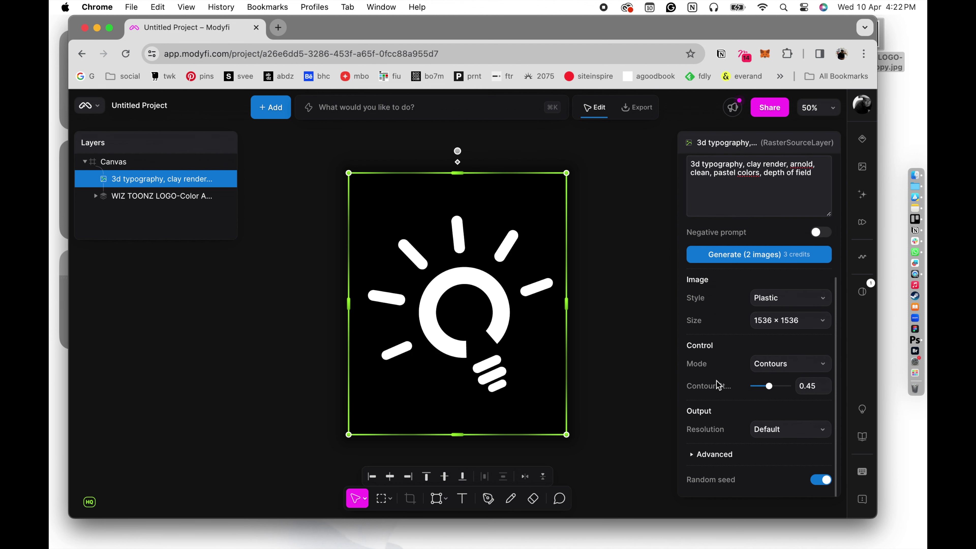
{"action": "left_click", "coordinate": [735, 256]}
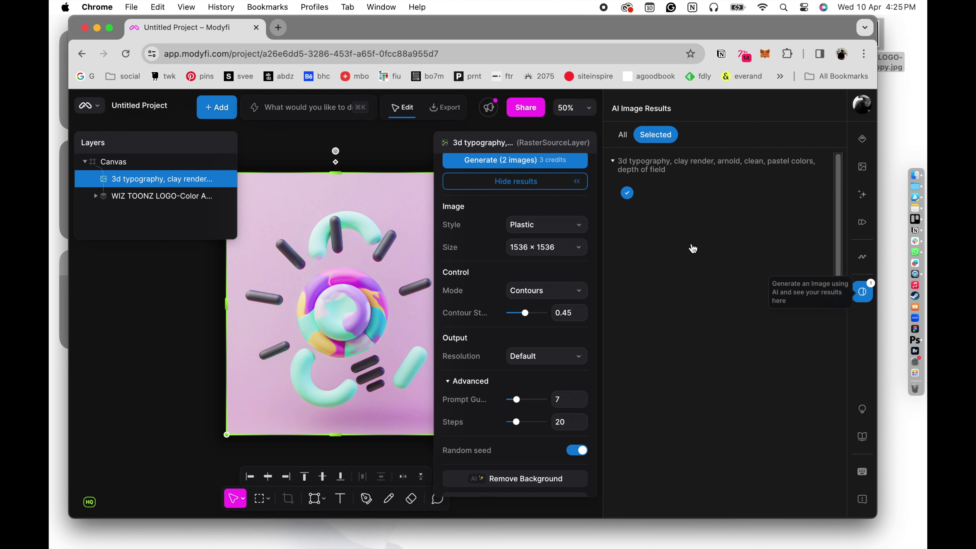
{"action": "scroll", "coordinate": [466, 213], "scroll_direction": "down", "scroll_amount": 2}
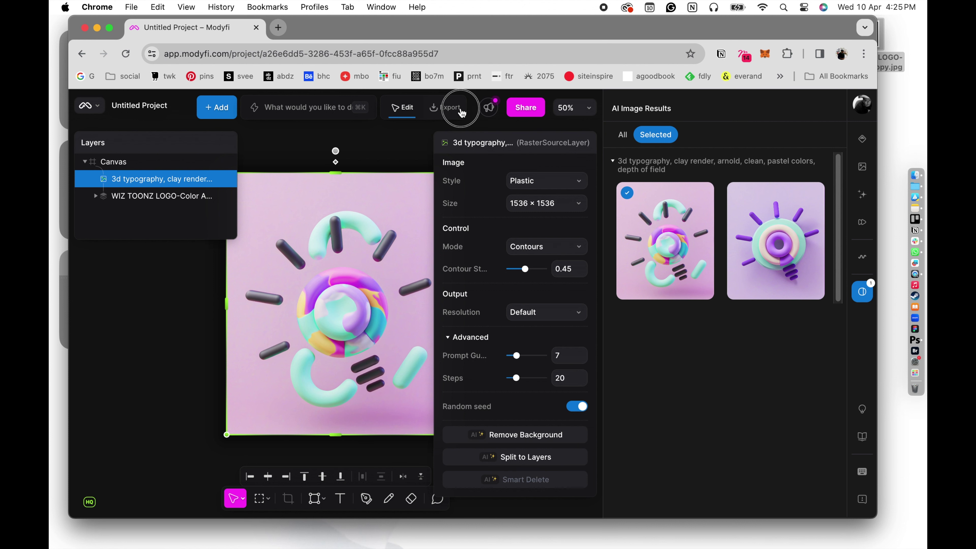
Switch the project to export mode and enable Resize Export for the canvas
{"action": "left_click", "coordinate": [461, 110]}
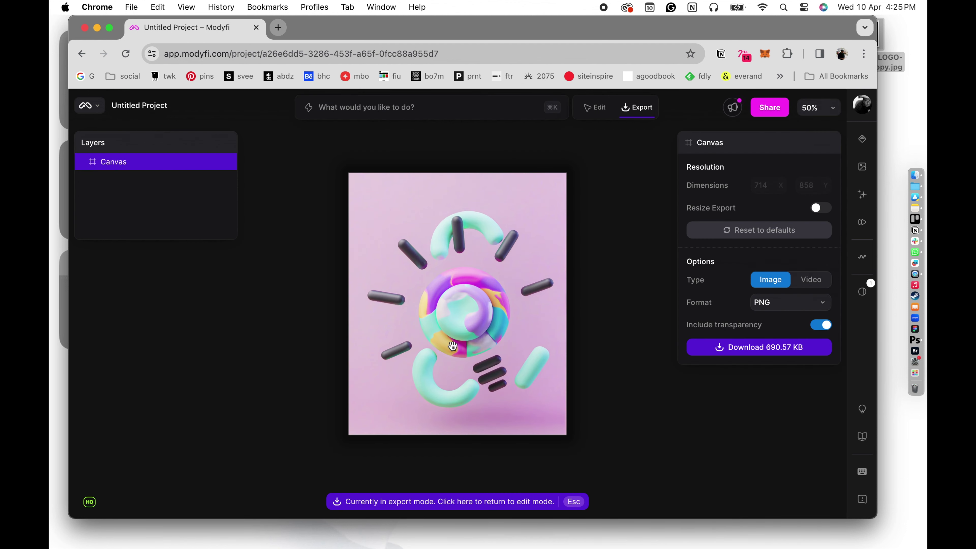
{"action": "left_click", "coordinate": [819, 214]}
{"action": "left_click", "coordinate": [819, 214]}
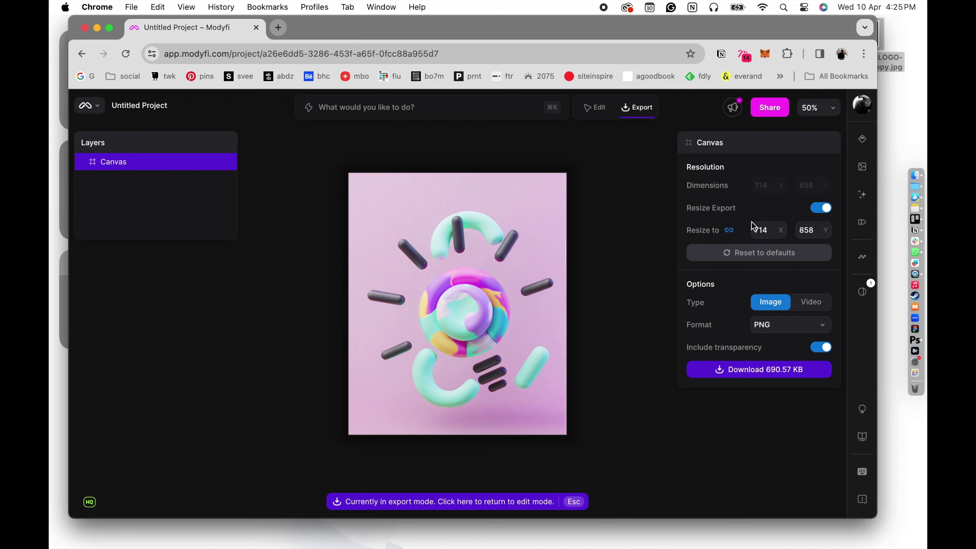